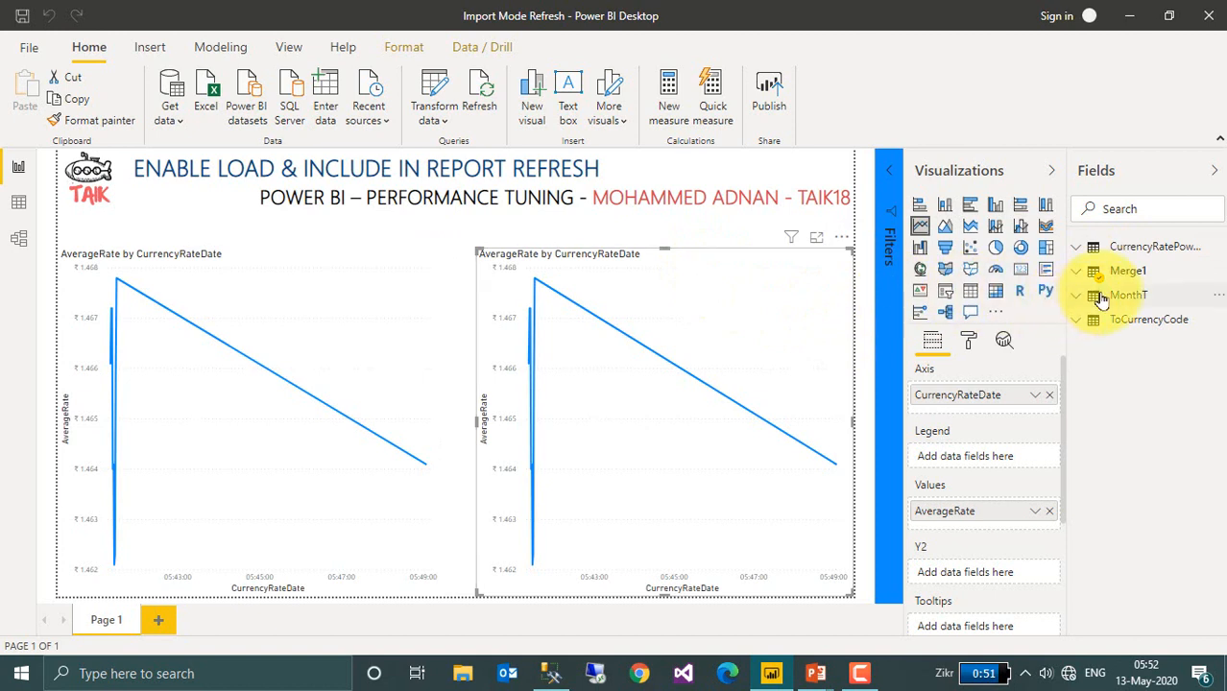
Step: Open the query editor and view the CurrencyRatePowerBI query's code in the Advanced Editor without changing it
mouse_move(1116, 285)
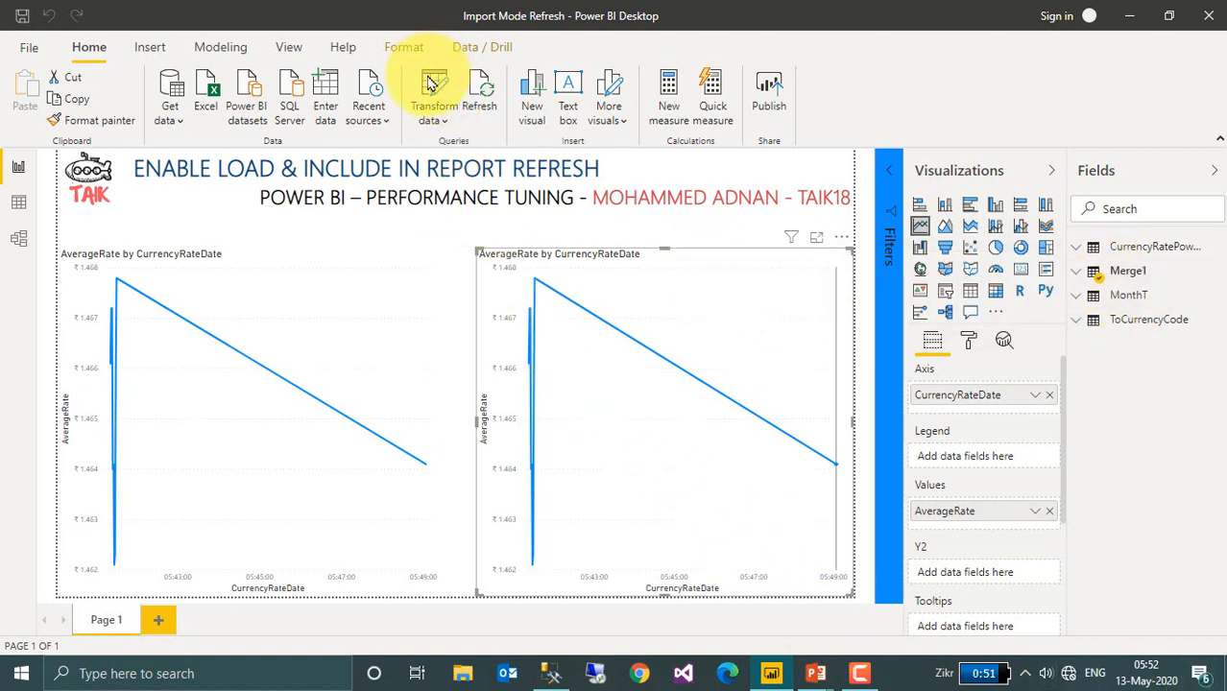
click(435, 89)
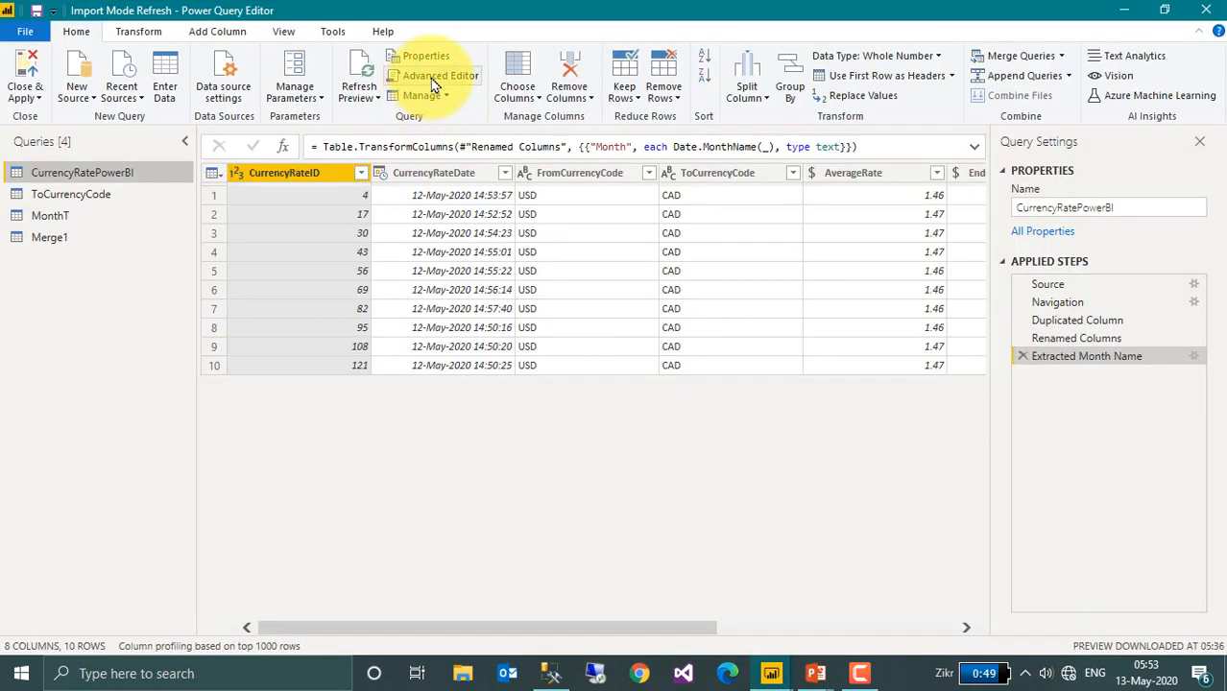
click(433, 81)
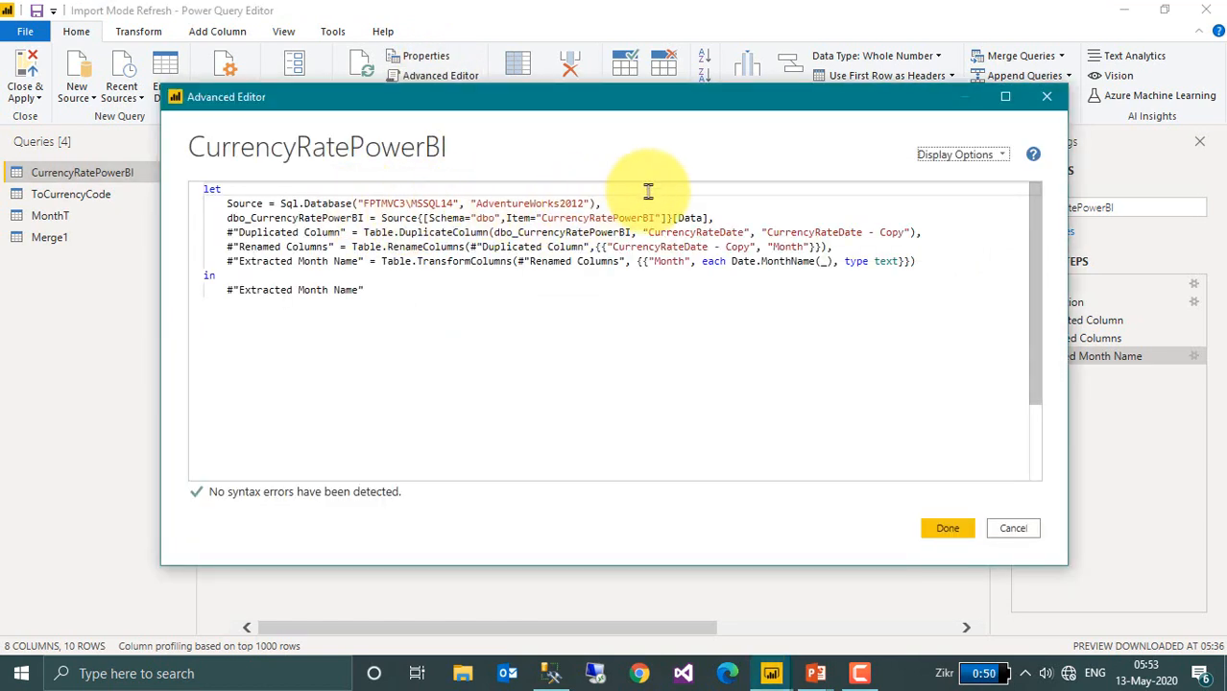
click(1044, 97)
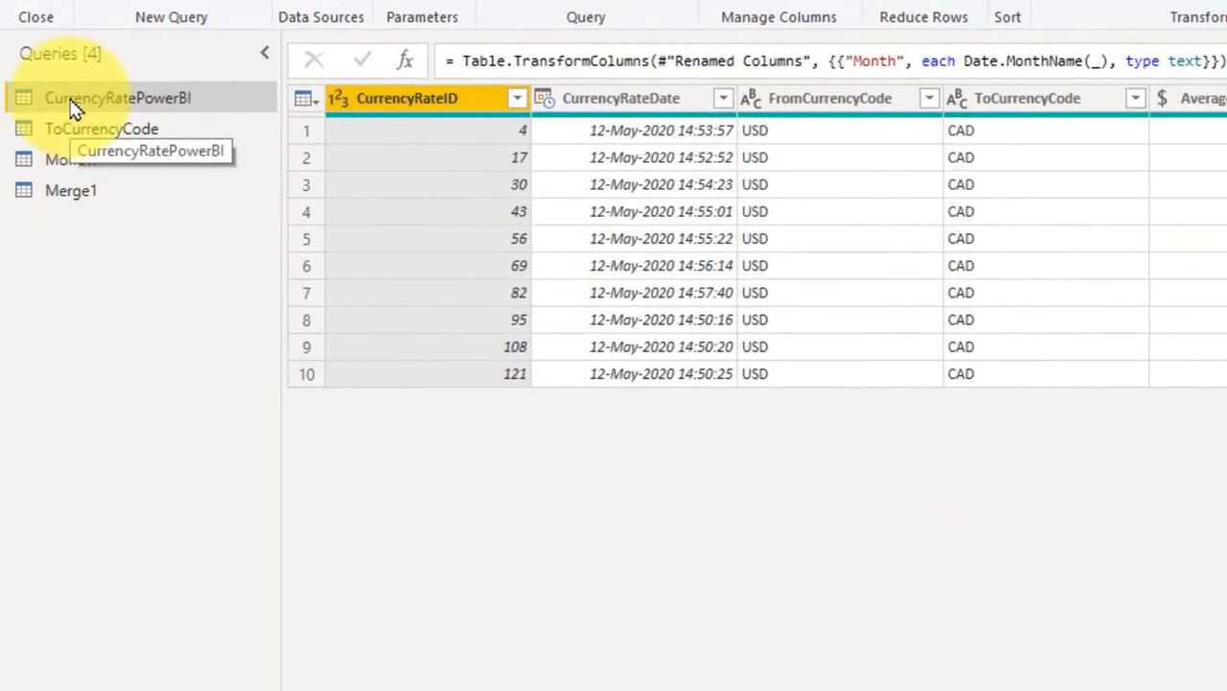
Step: Check the load and report refresh options of the CurrencyRatePowerBI query
right_click(75, 106)
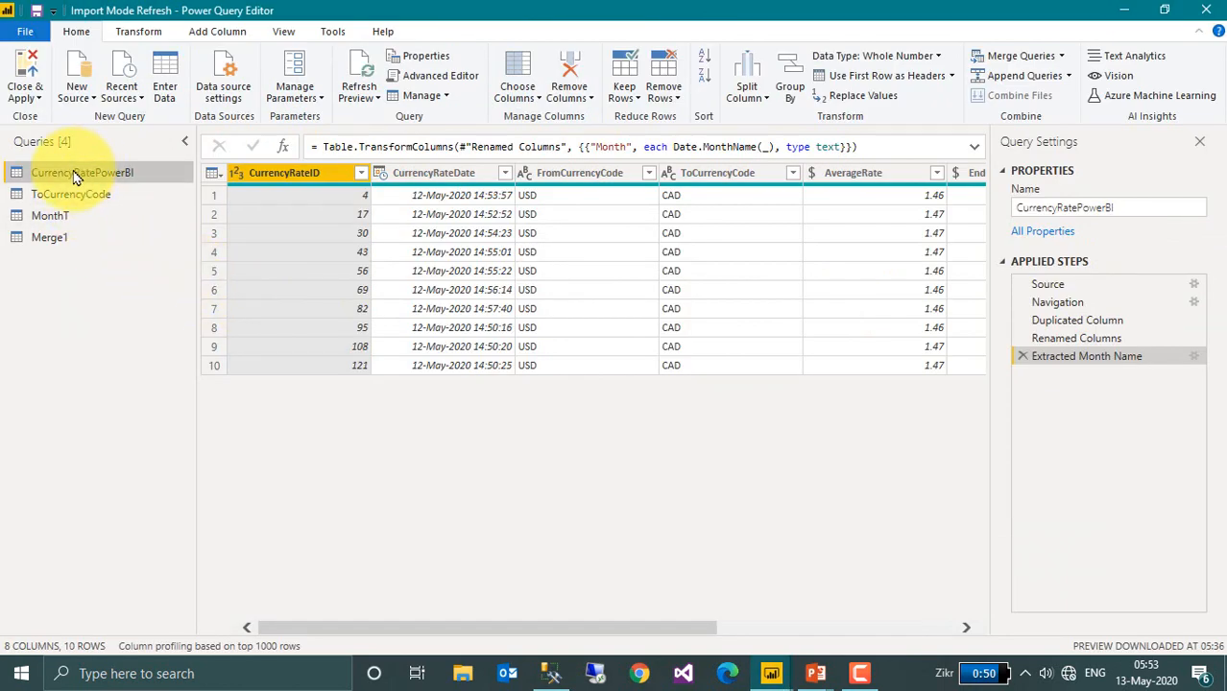
right_click(75, 174)
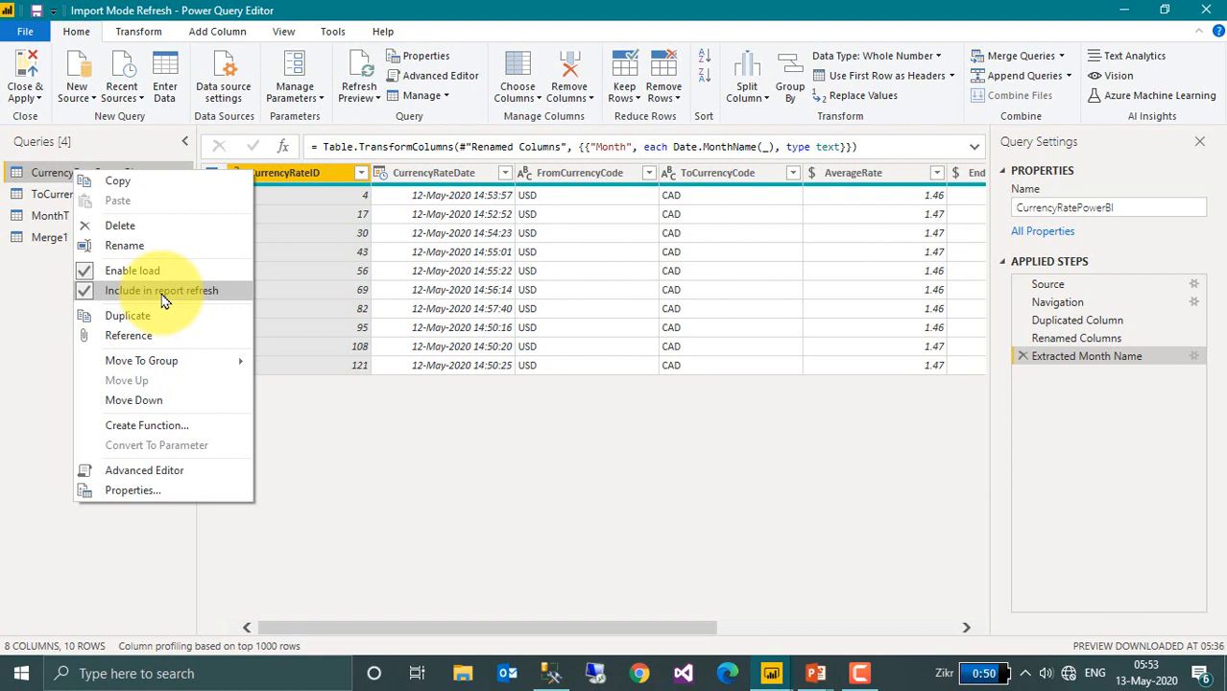
click(432, 476)
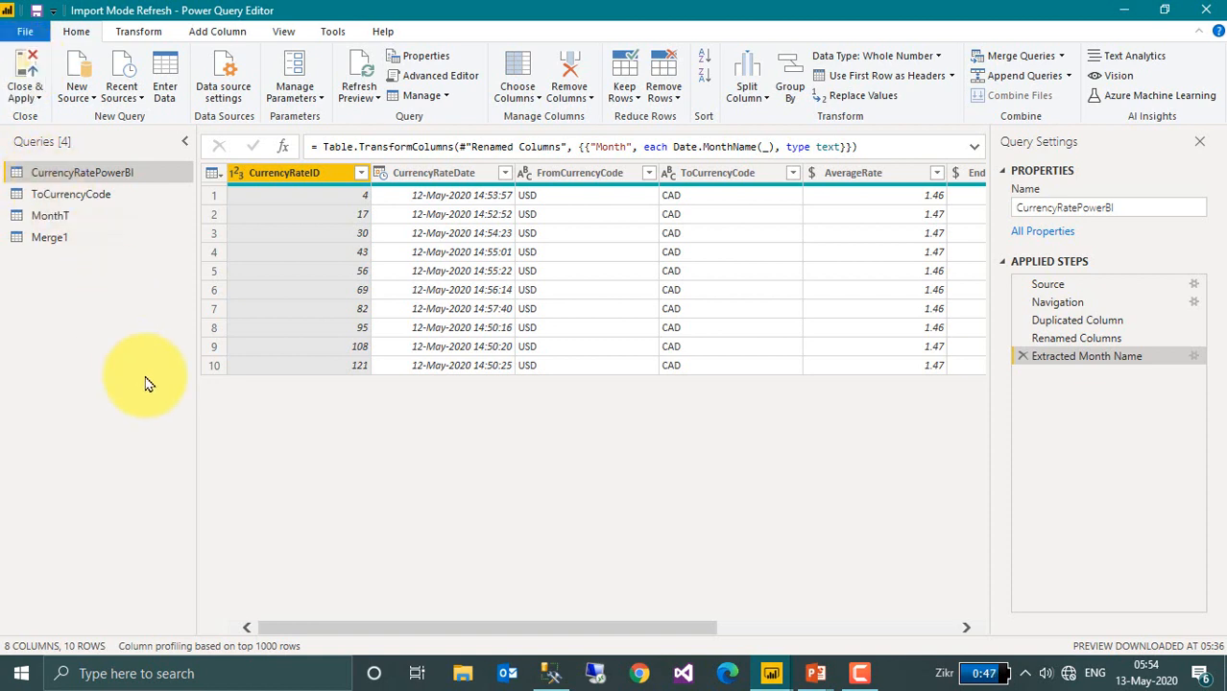
Step: Review the ToCurrencyCode, MonthT and Merge1 queries, including MonthT's manually entered source table and Merge1's last columns
click(66, 197)
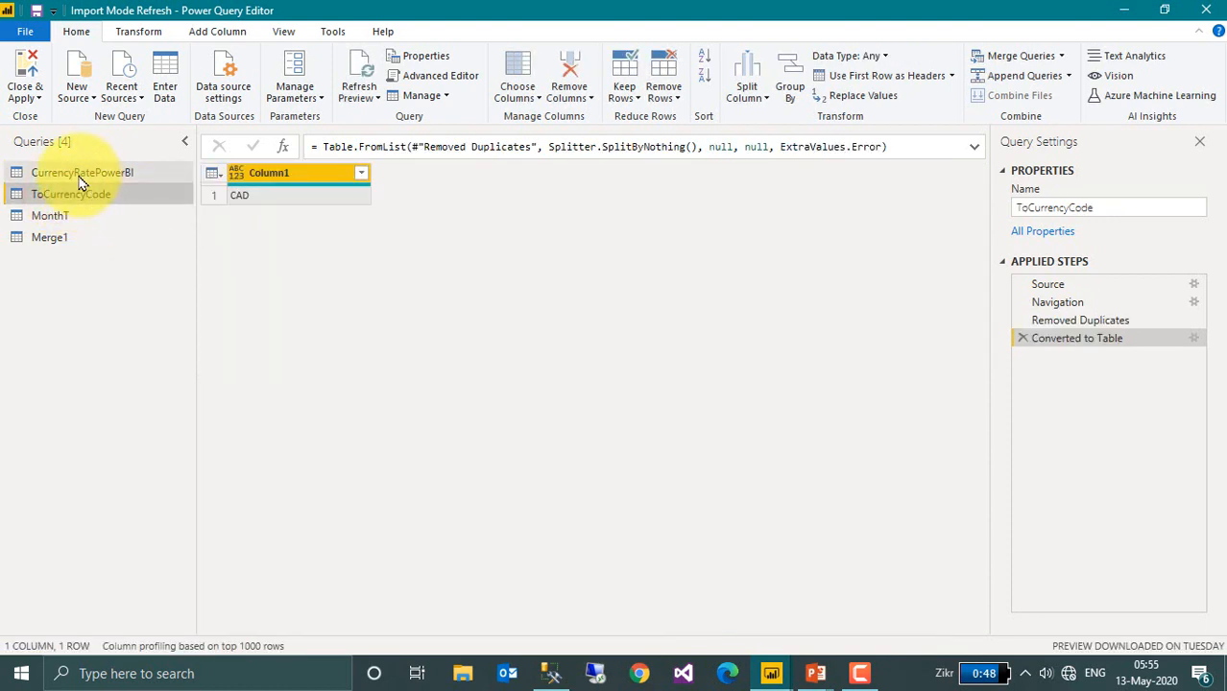
click(77, 177)
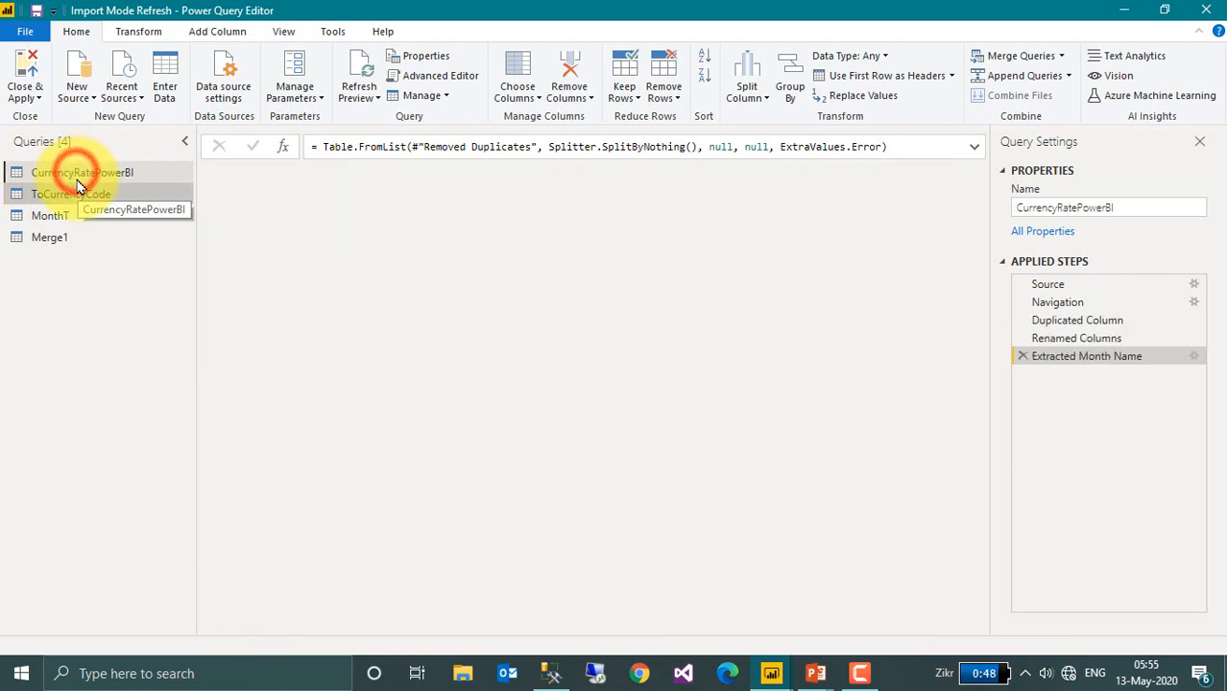
click(83, 200)
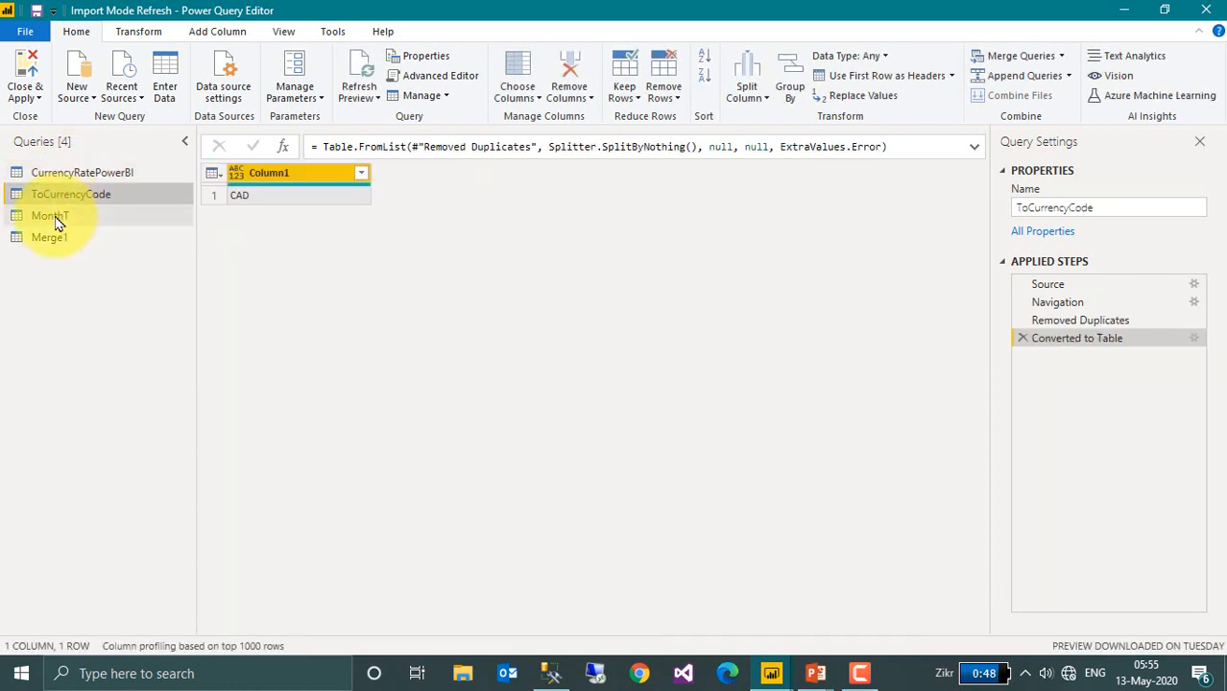
click(54, 220)
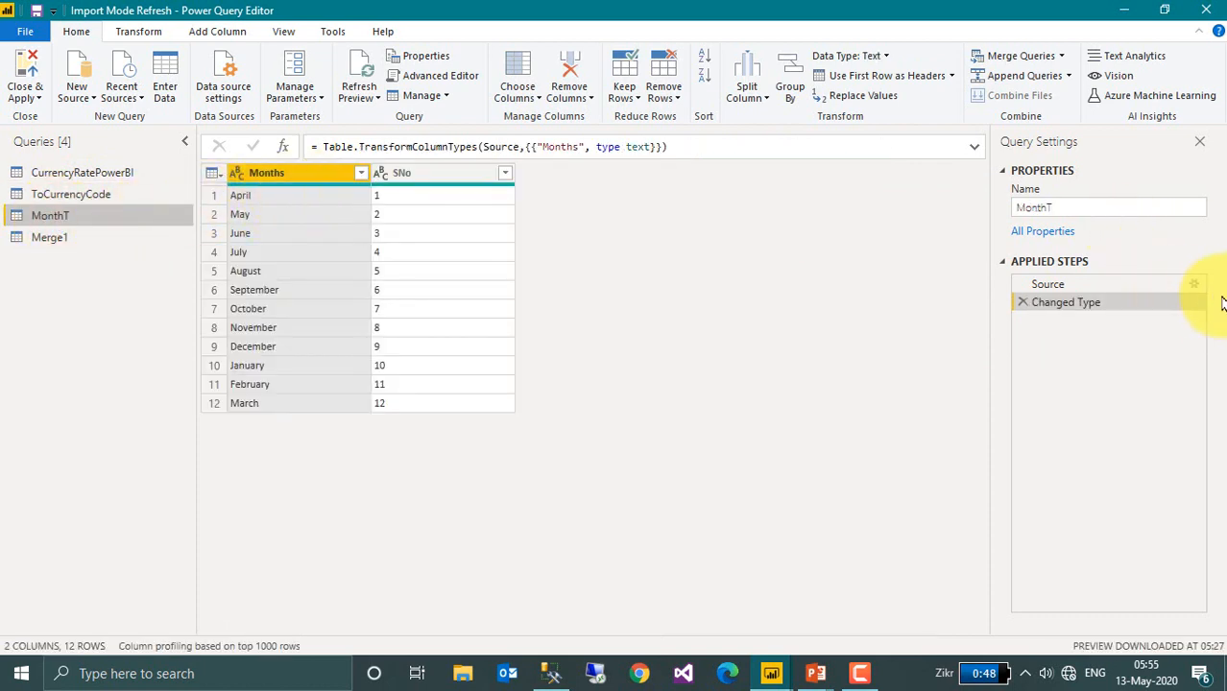
click(1192, 284)
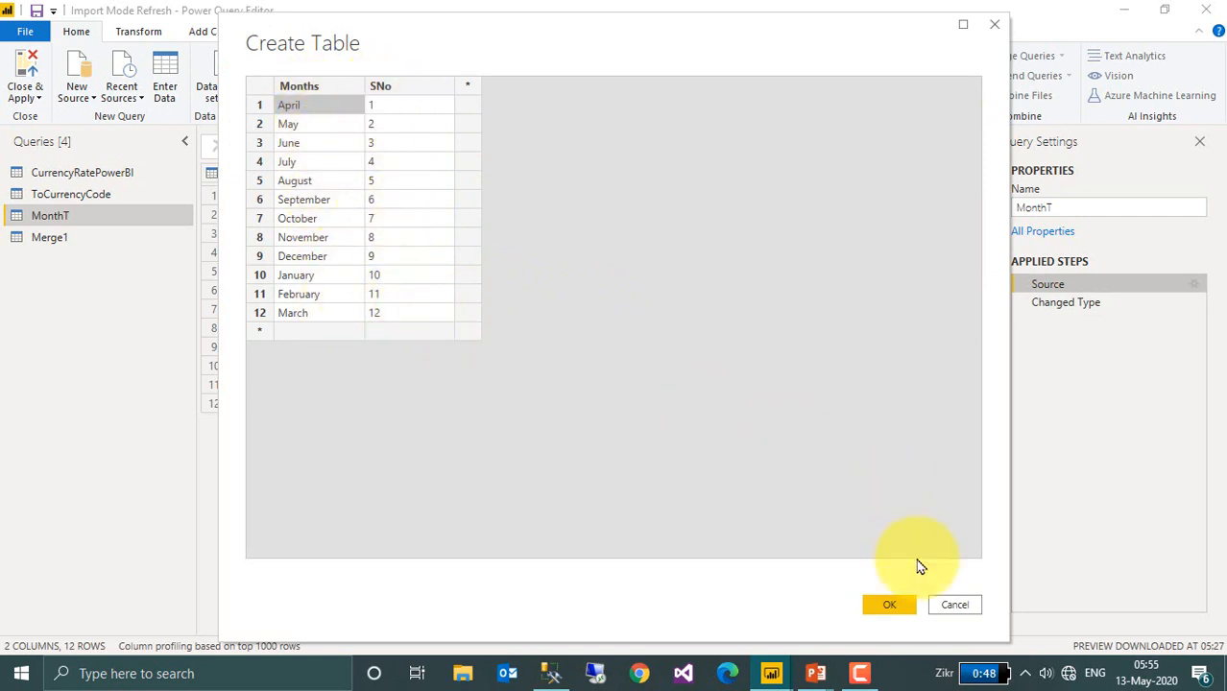
click(952, 605)
click(48, 240)
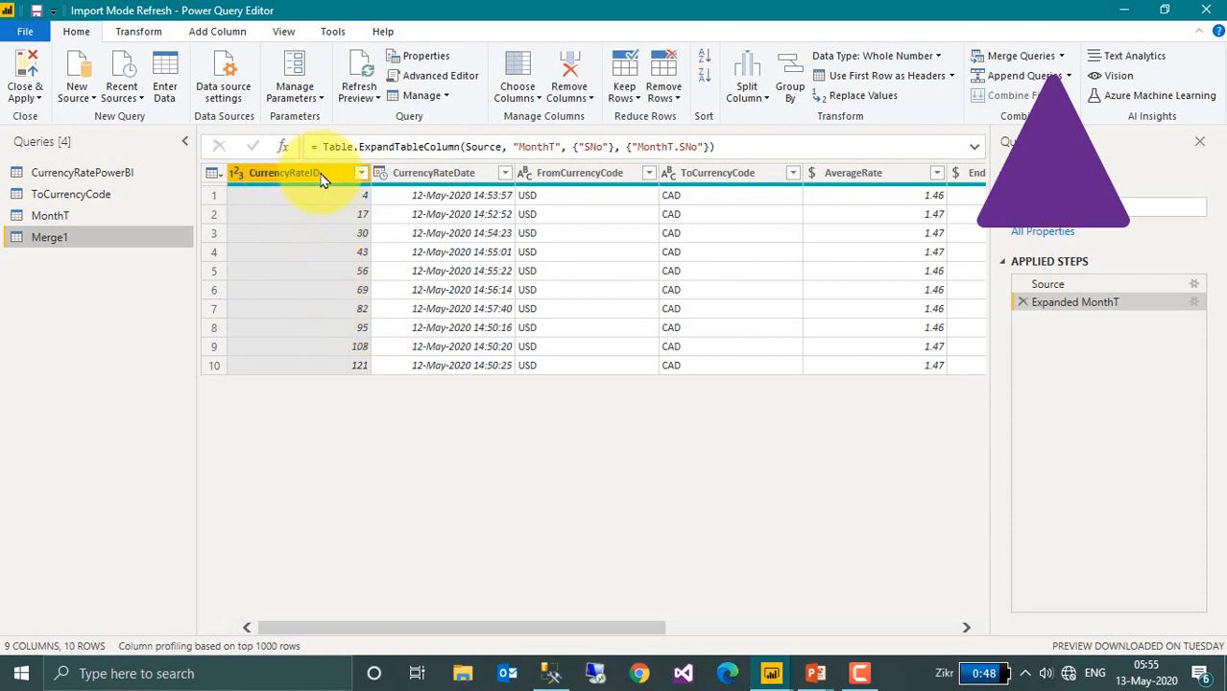
drag(480, 629, 857, 630)
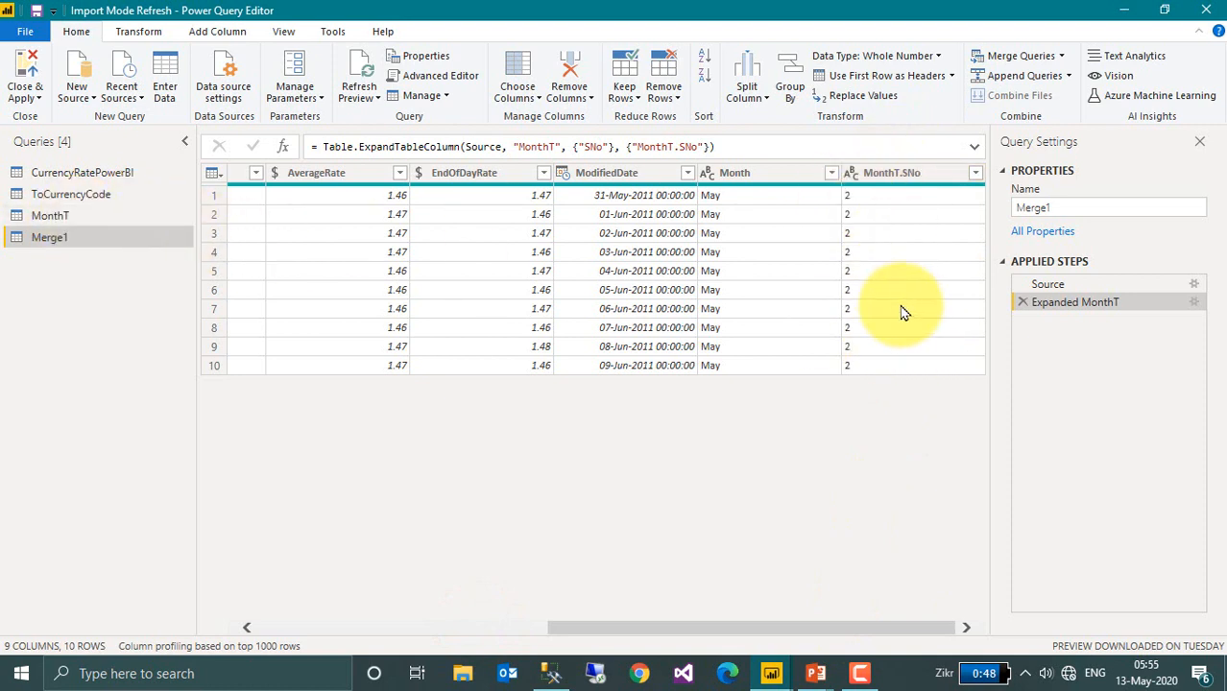
Step: Close and apply the queries, refresh the report data, and check which table the left AverageRate chart uses
click(23, 72)
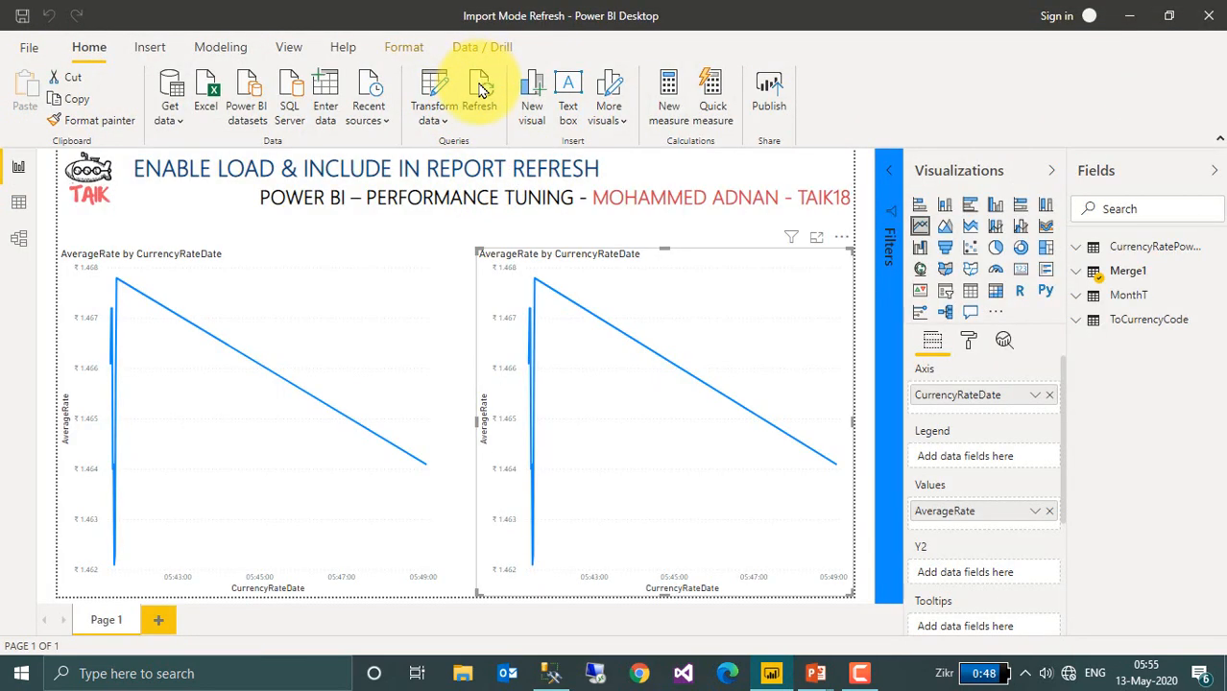
click(481, 91)
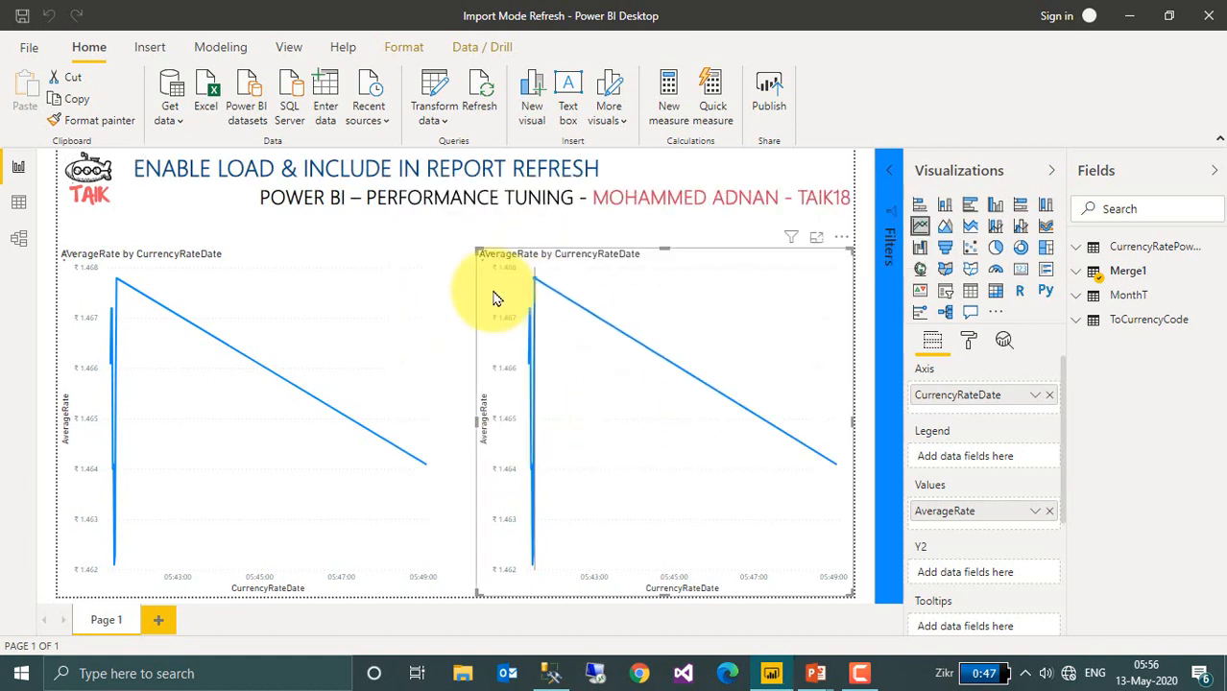
click(359, 268)
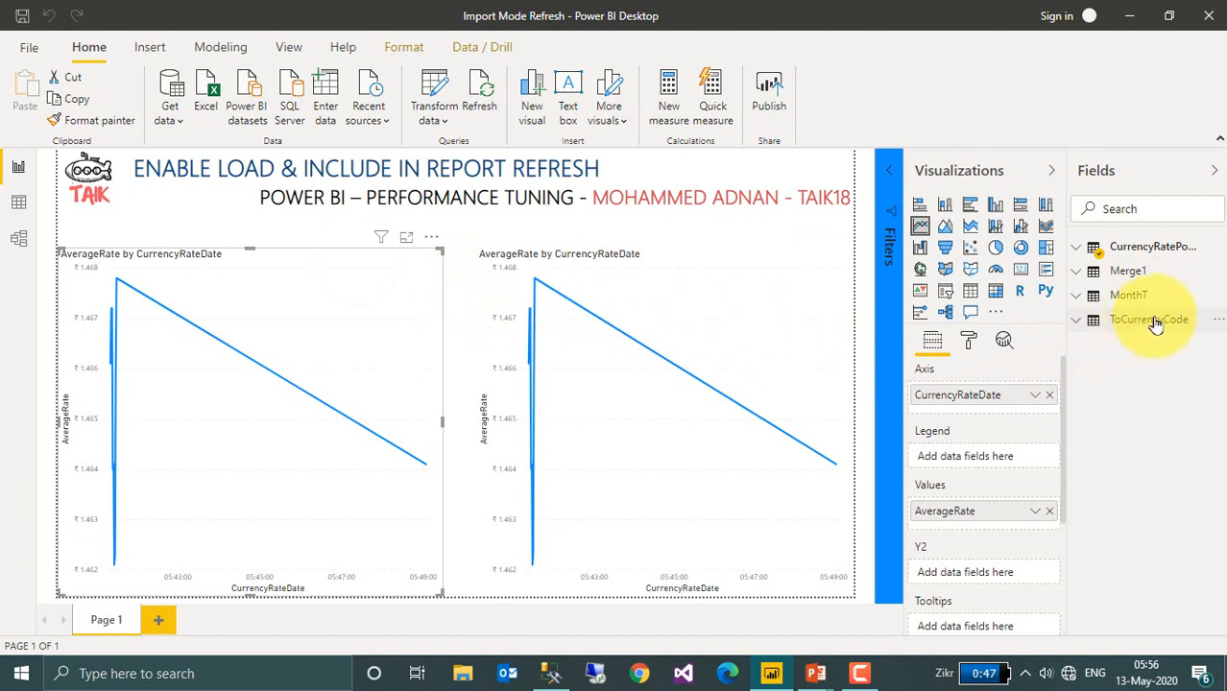
mouse_move(1162, 302)
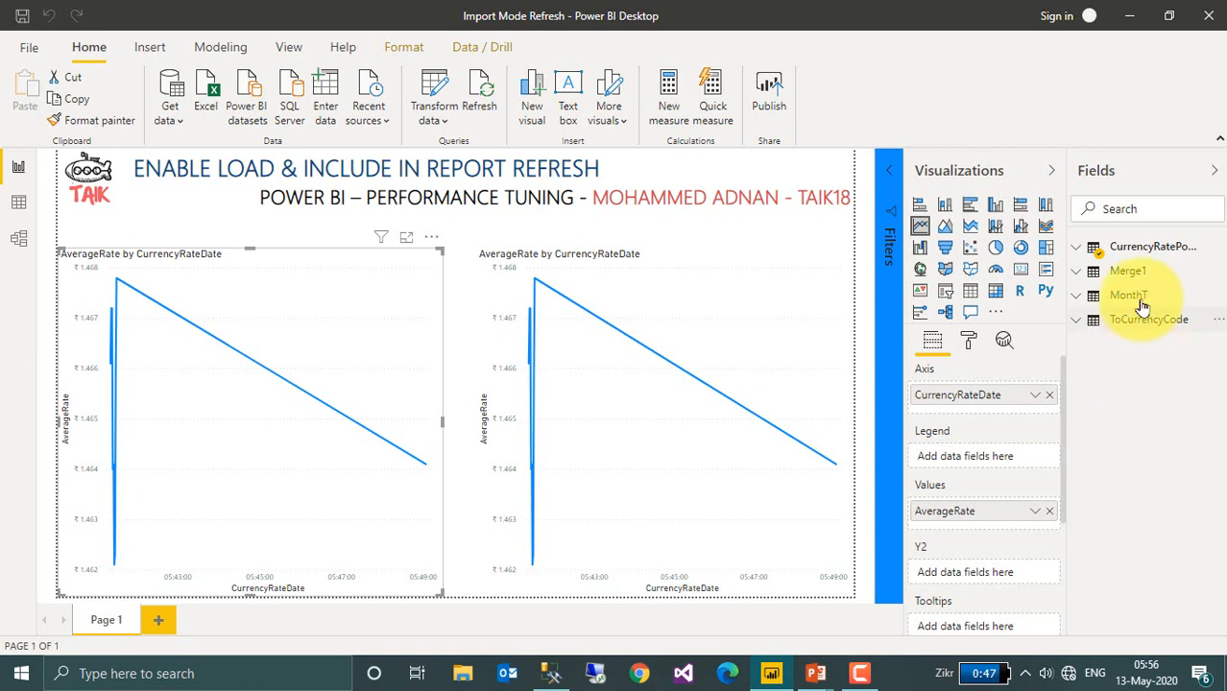
mouse_move(1149, 329)
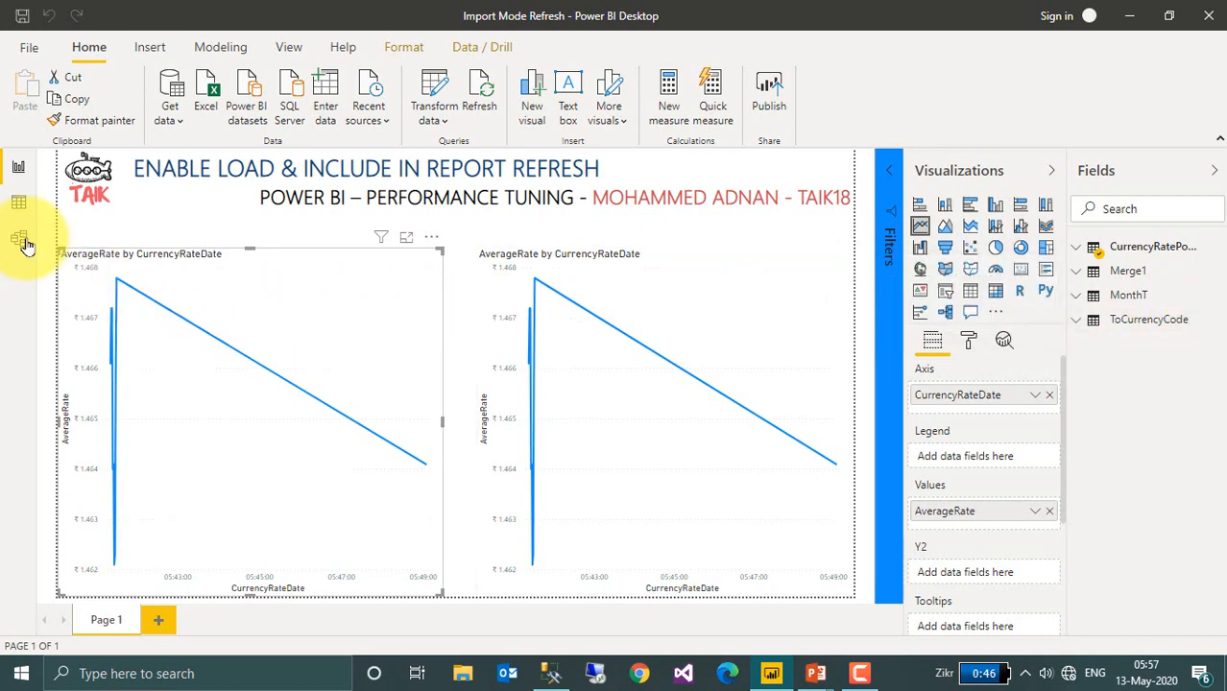
Step: Hide the MonthT and ToCurrencyCode tables in report view and refresh the report data
click(18, 202)
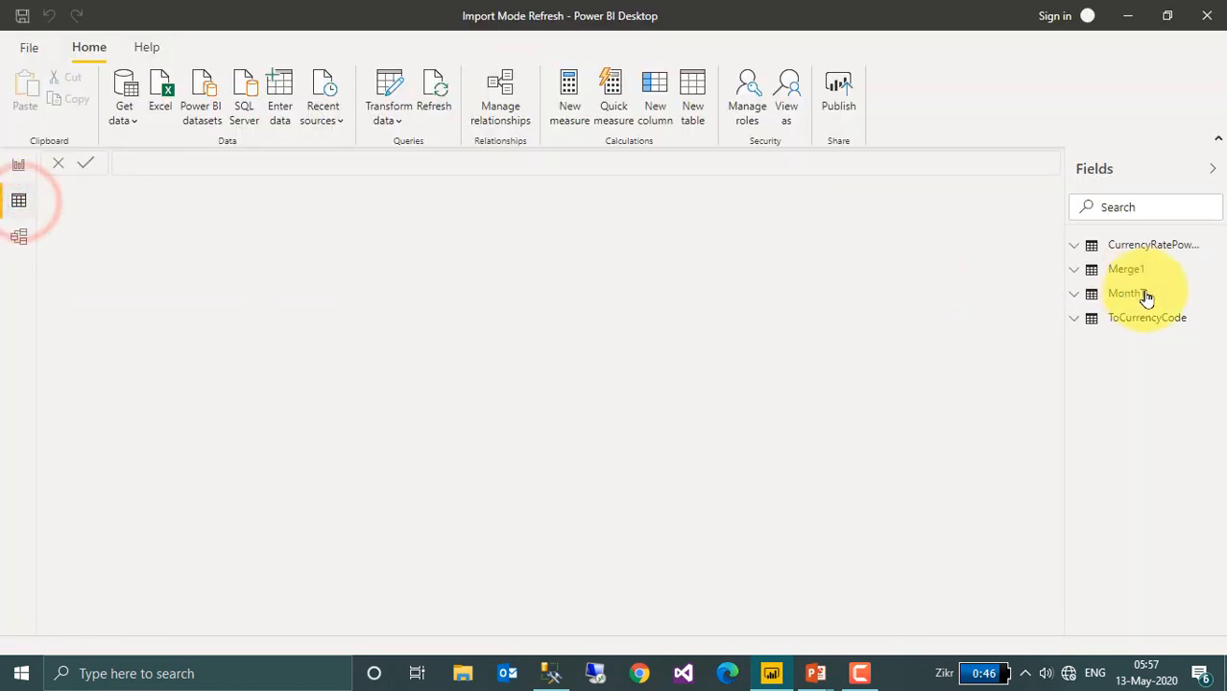
click(1219, 294)
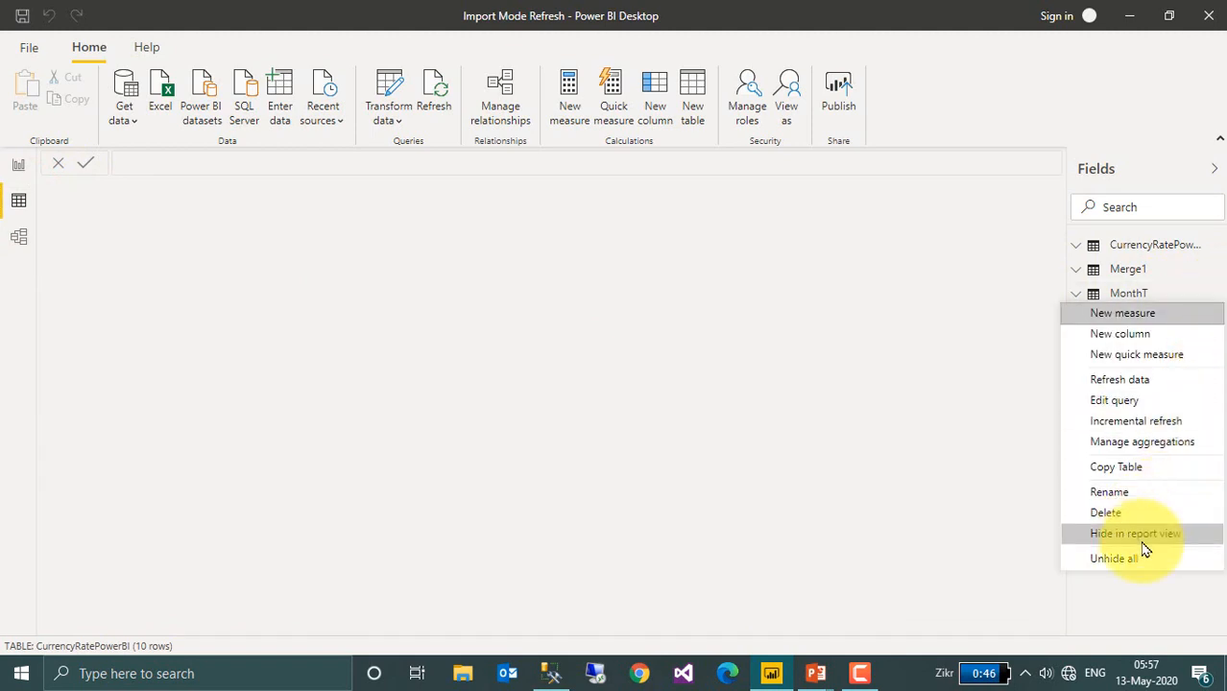
click(1149, 536)
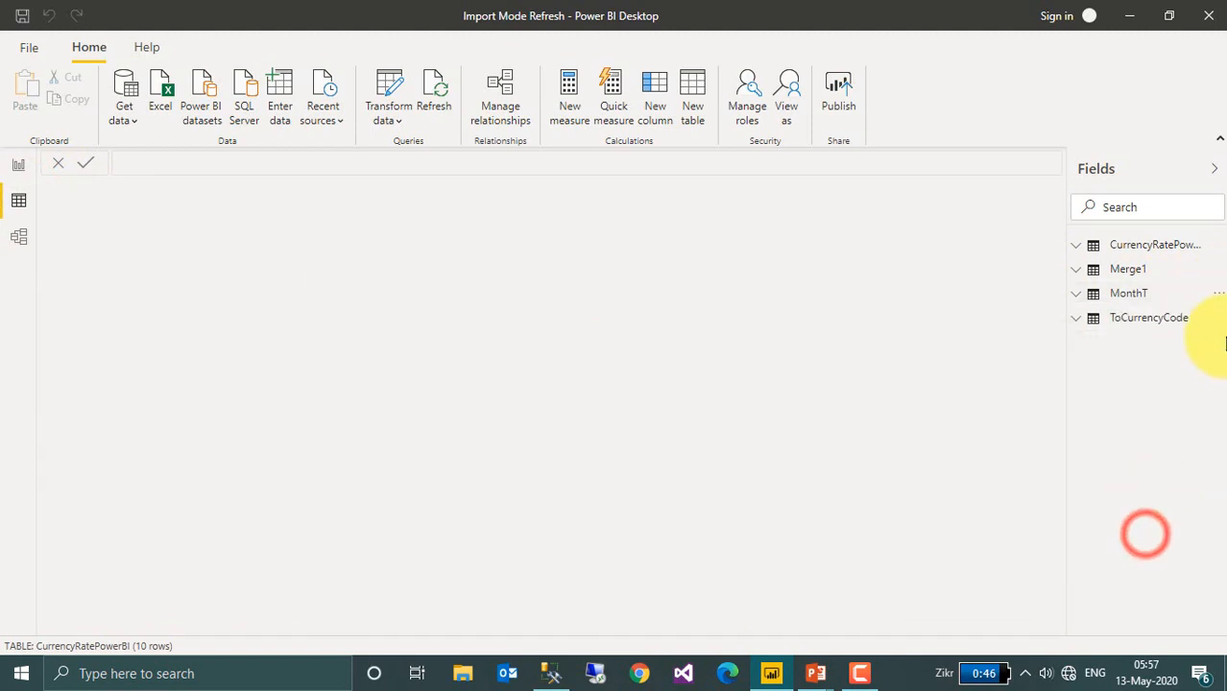
click(1218, 320)
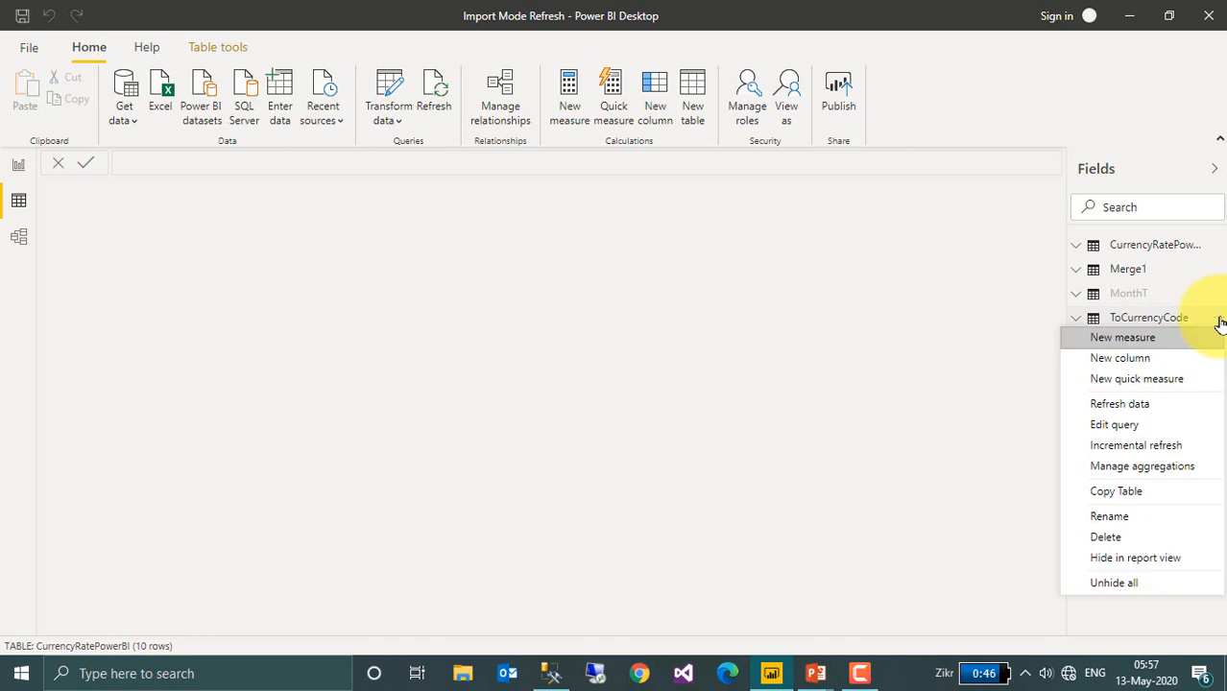
click(1148, 560)
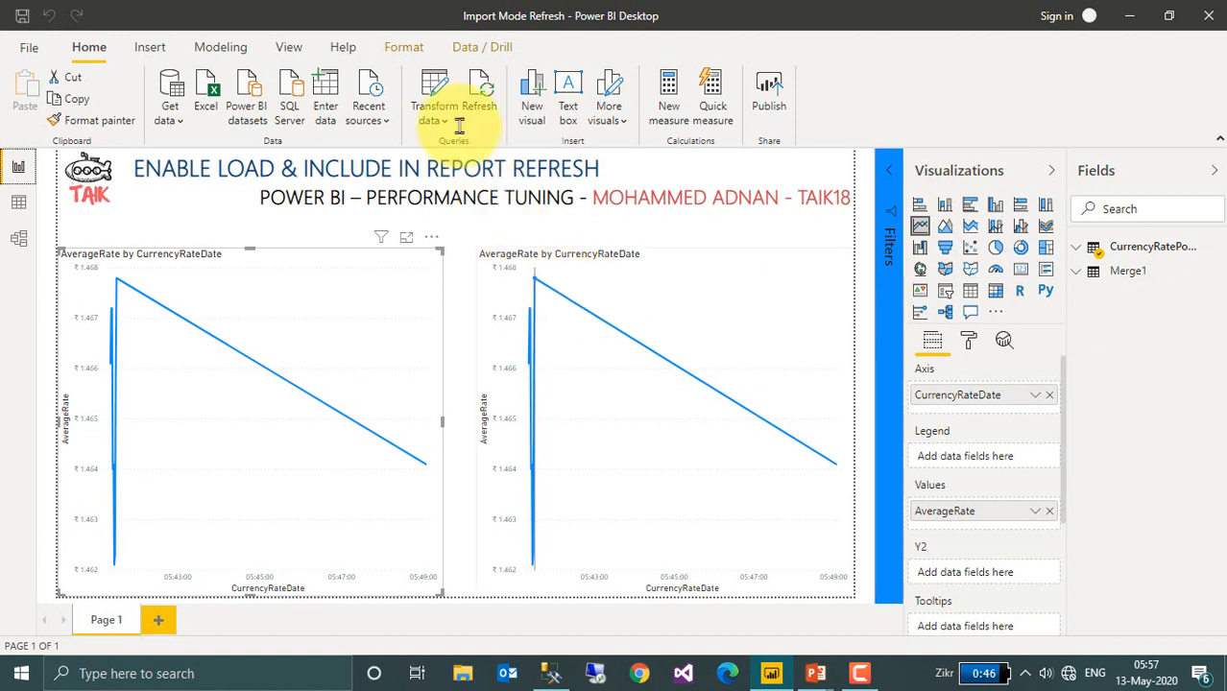
click(482, 100)
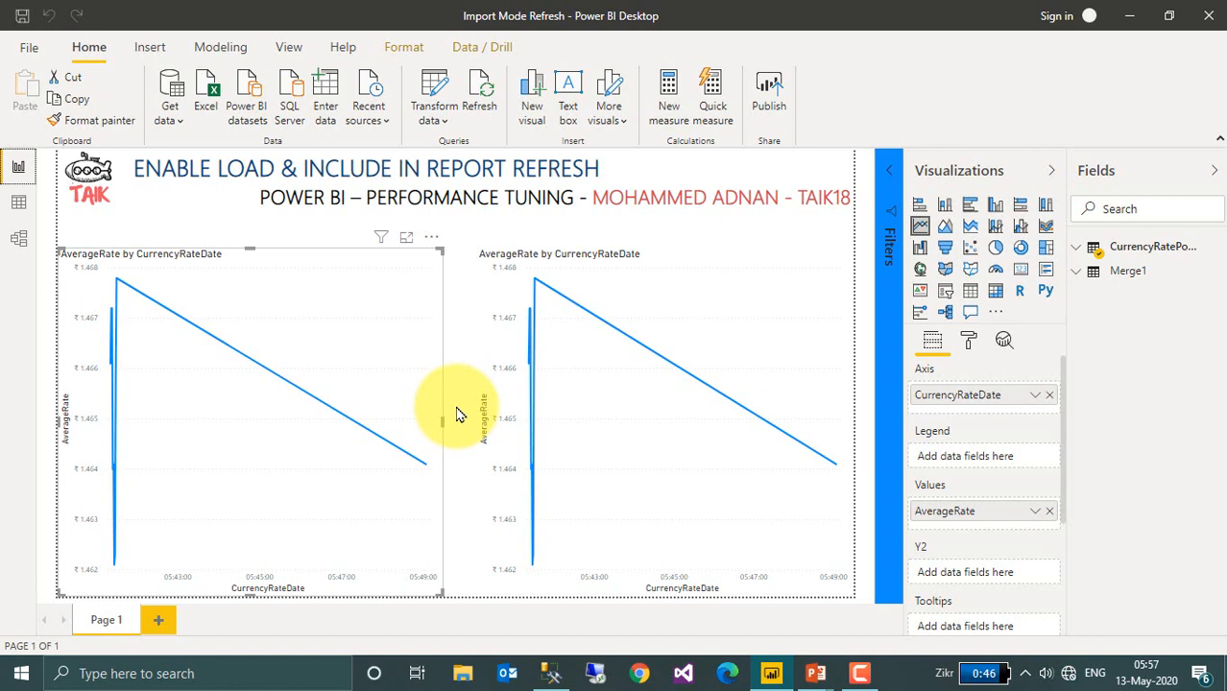
Step: Exclude the MonthT query from report refresh and refresh the report data with that change applied
click(433, 86)
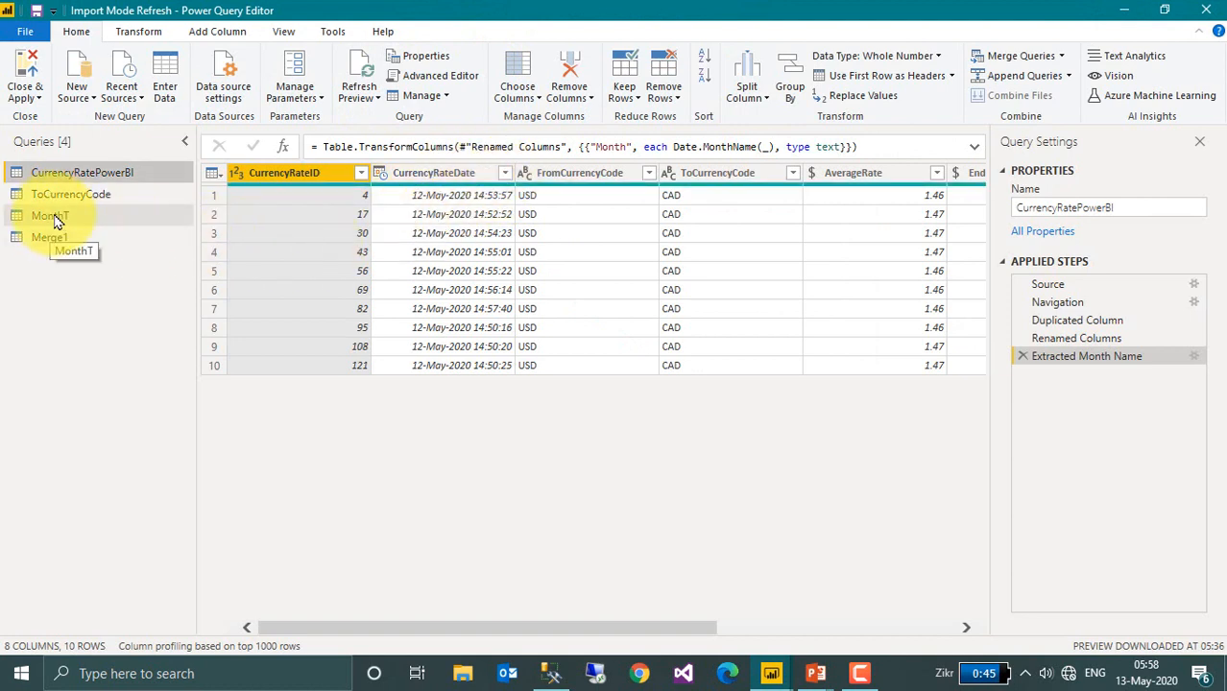
right_click(51, 223)
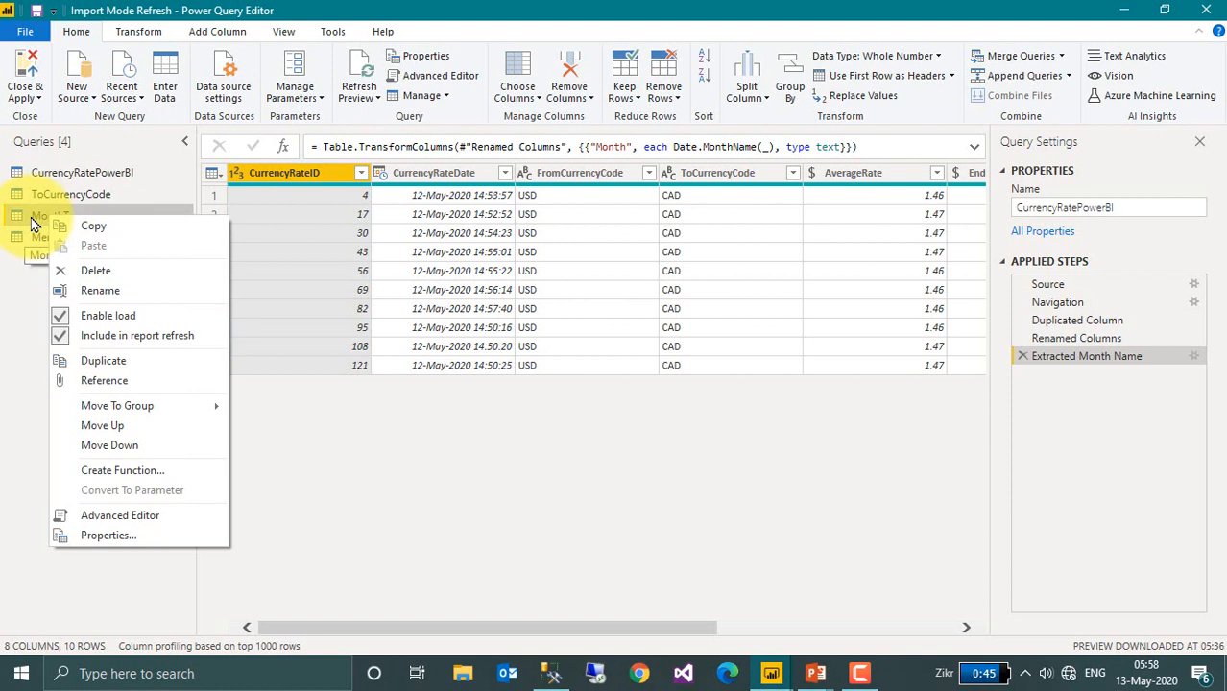
click(154, 335)
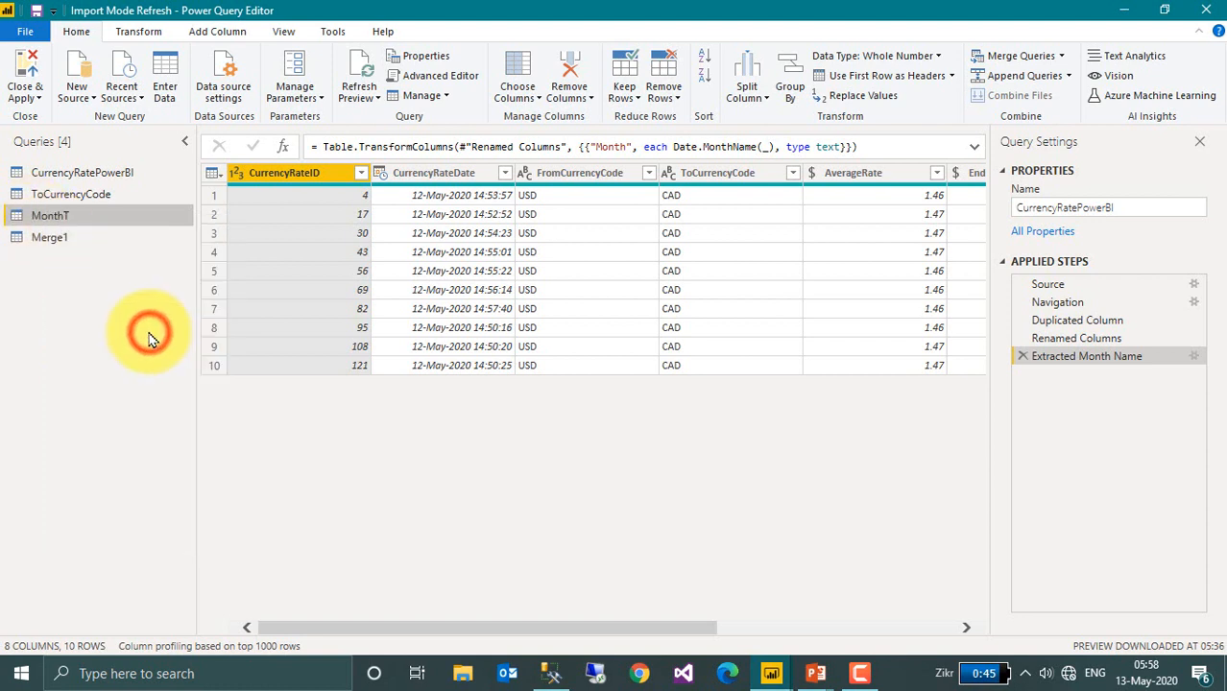
right_click(50, 219)
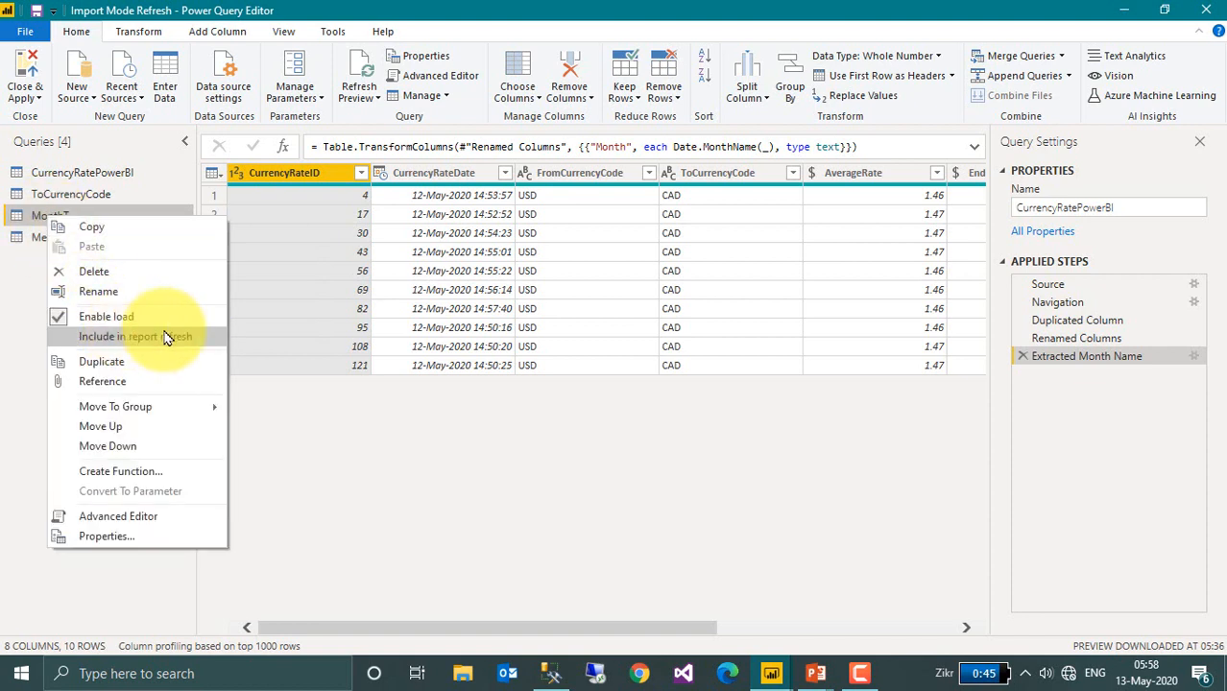
click(32, 65)
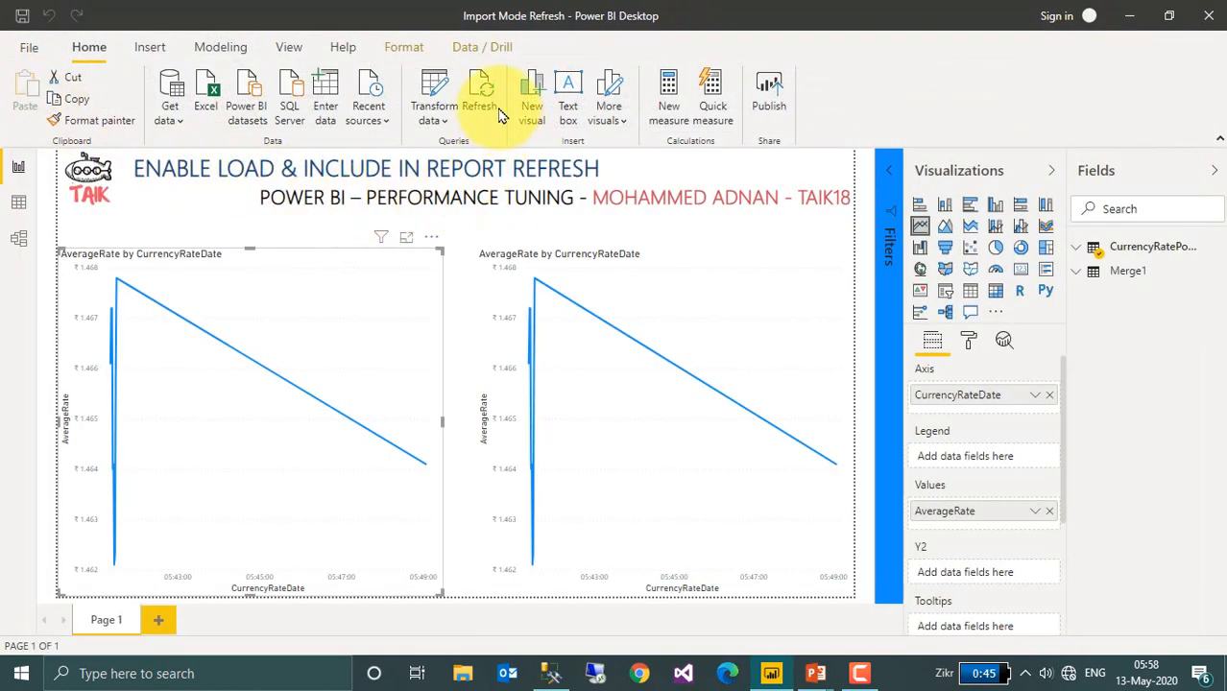
click(482, 91)
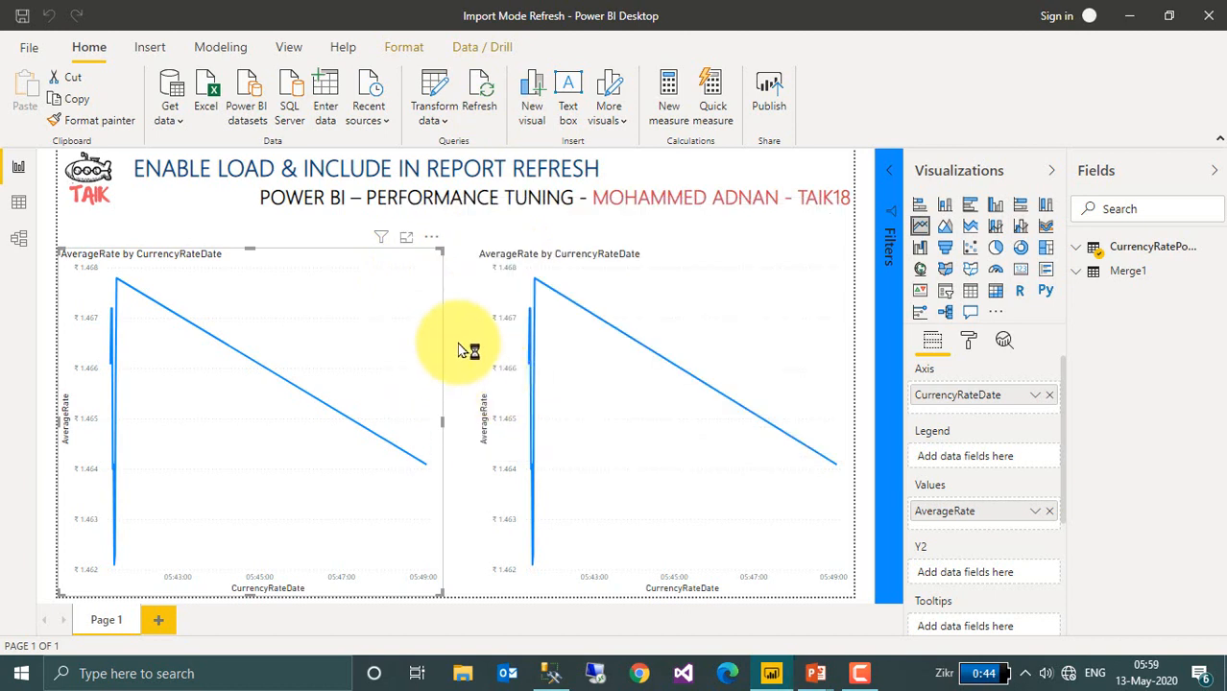
Step: Unhide the MonthT and ToCurrencyCode tables in report view and refresh the report data
click(18, 201)
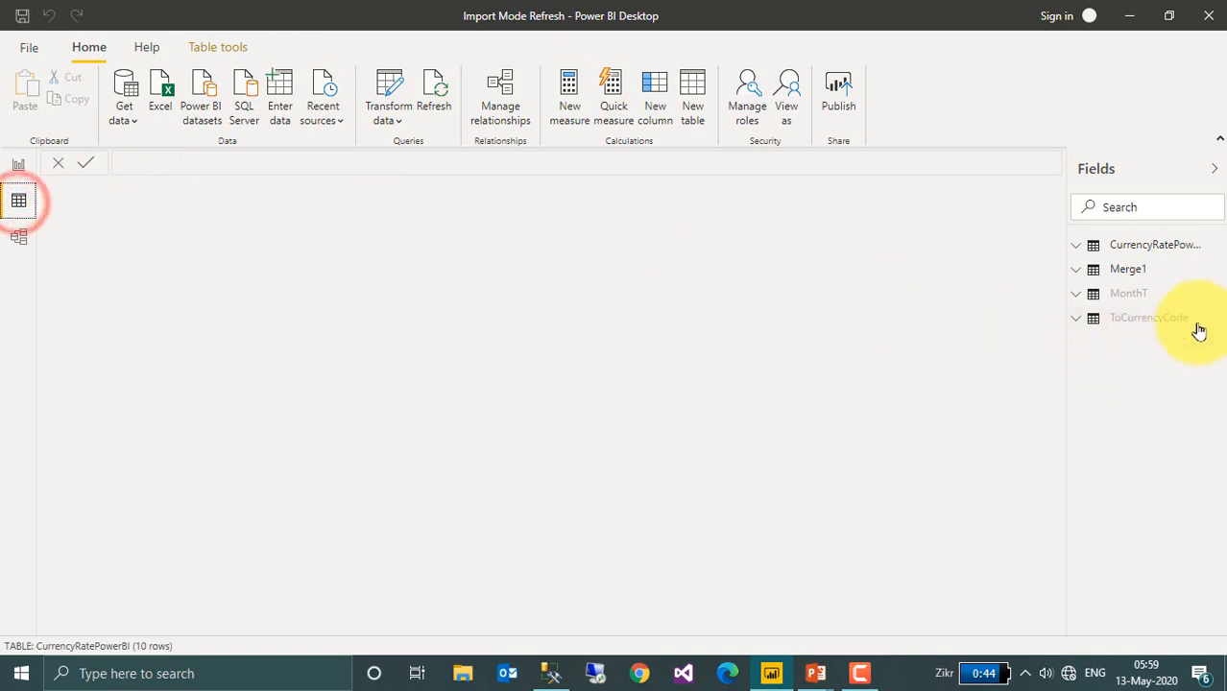
right_click(1210, 292)
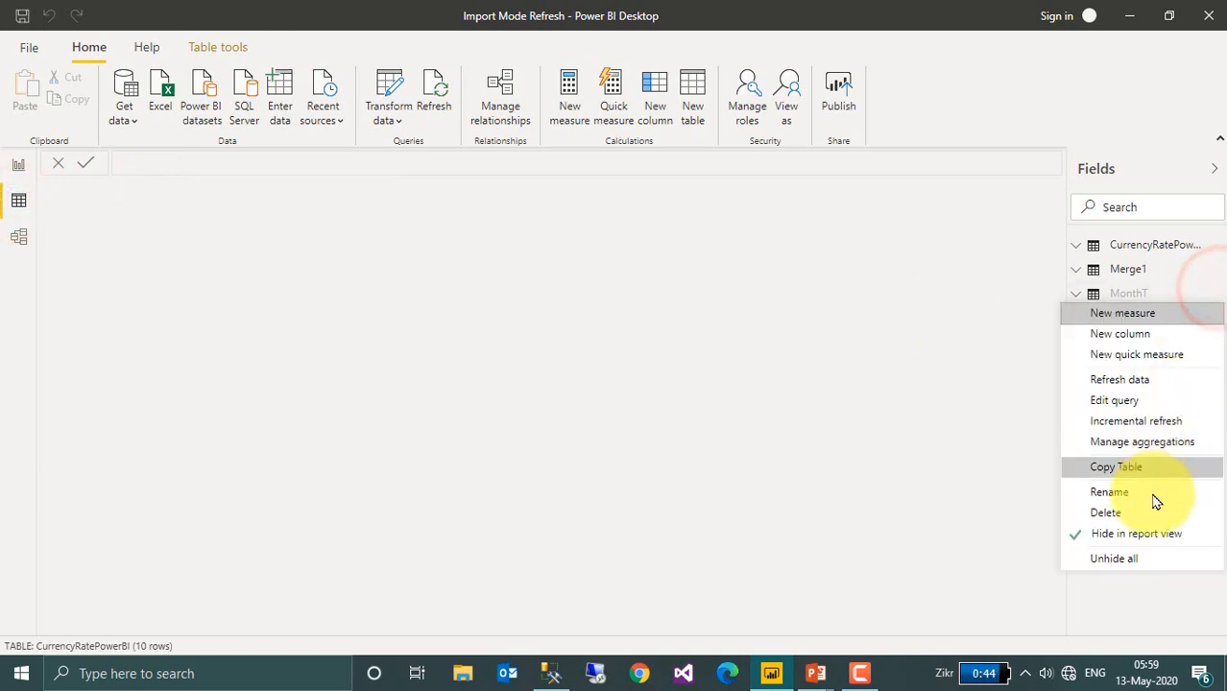
click(1132, 533)
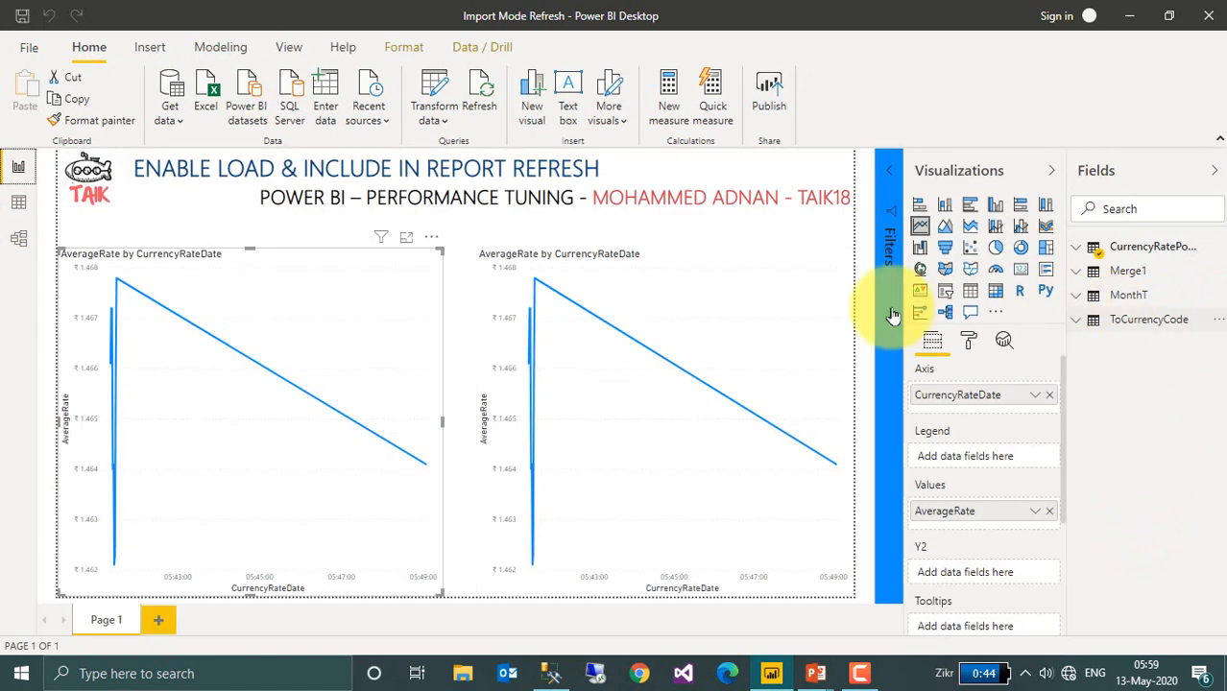
click(480, 103)
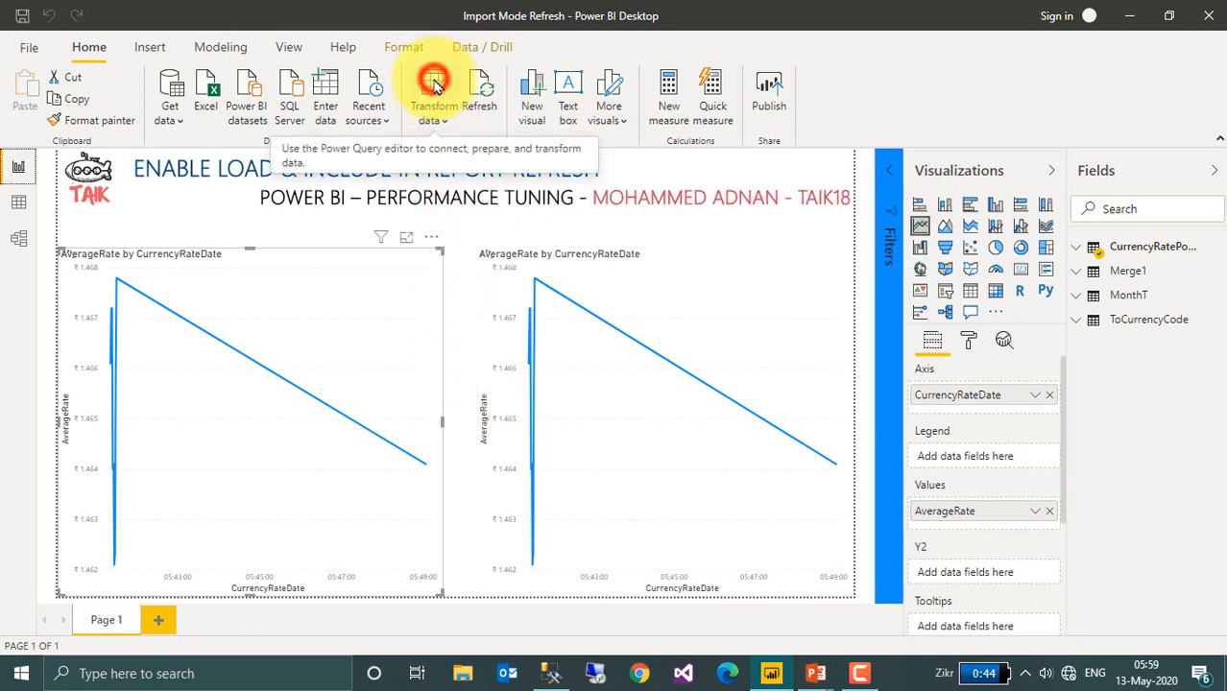
Step: Check the MonthT query's refresh setting, exclude the Merge1 query from report refresh, and close and apply the changes
click(436, 104)
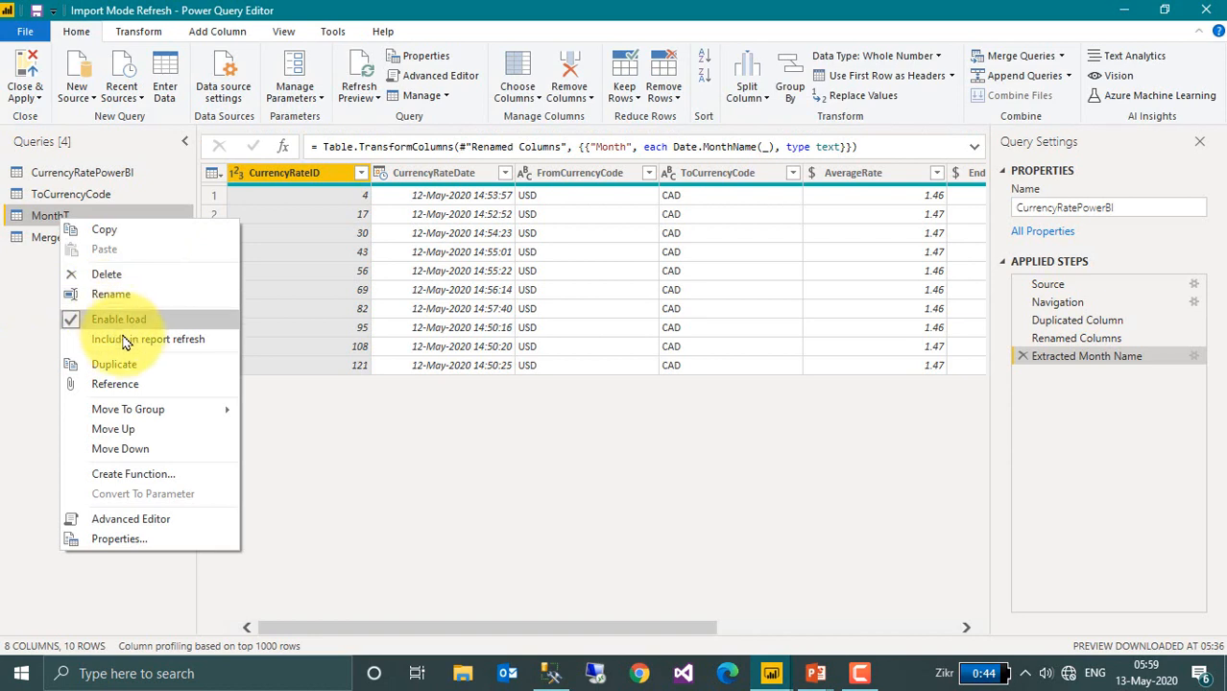
right_click(57, 217)
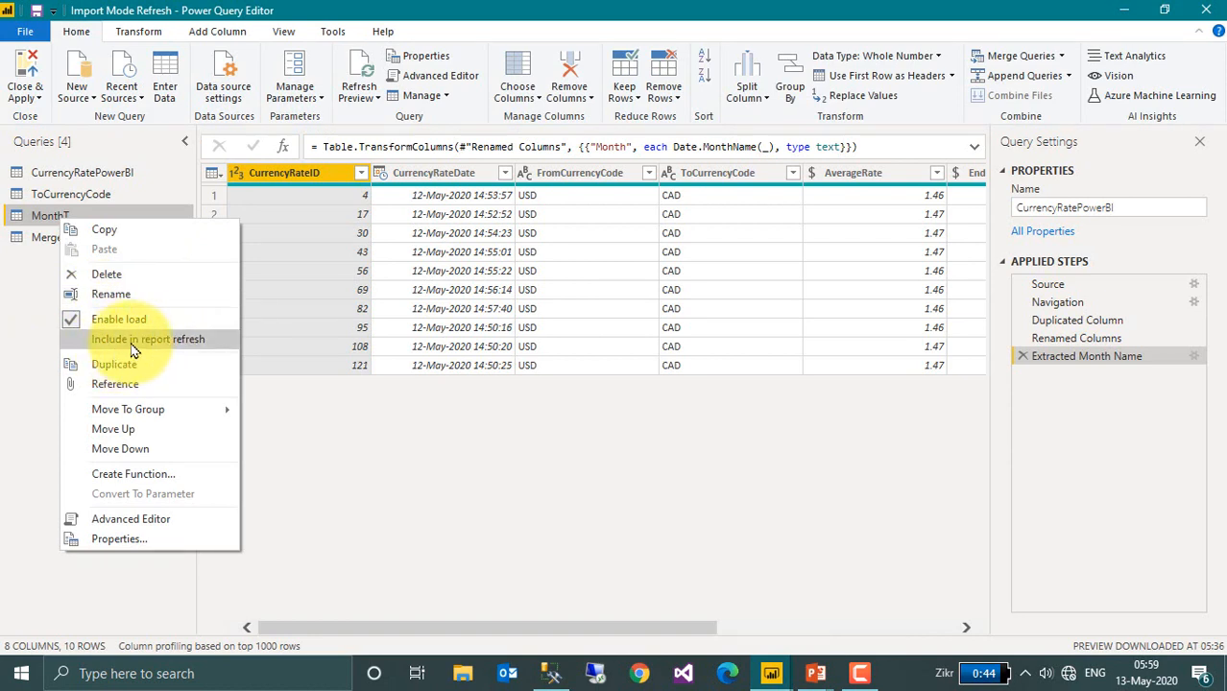
click(31, 240)
click(34, 242)
right_click(35, 243)
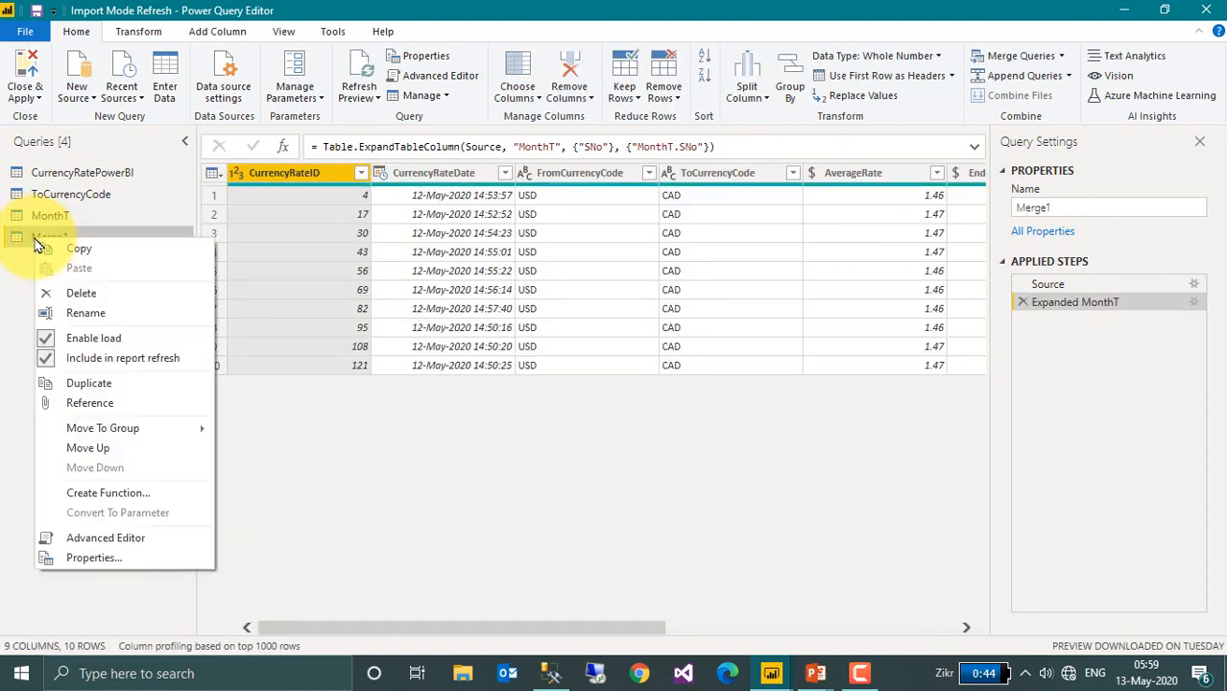
click(168, 360)
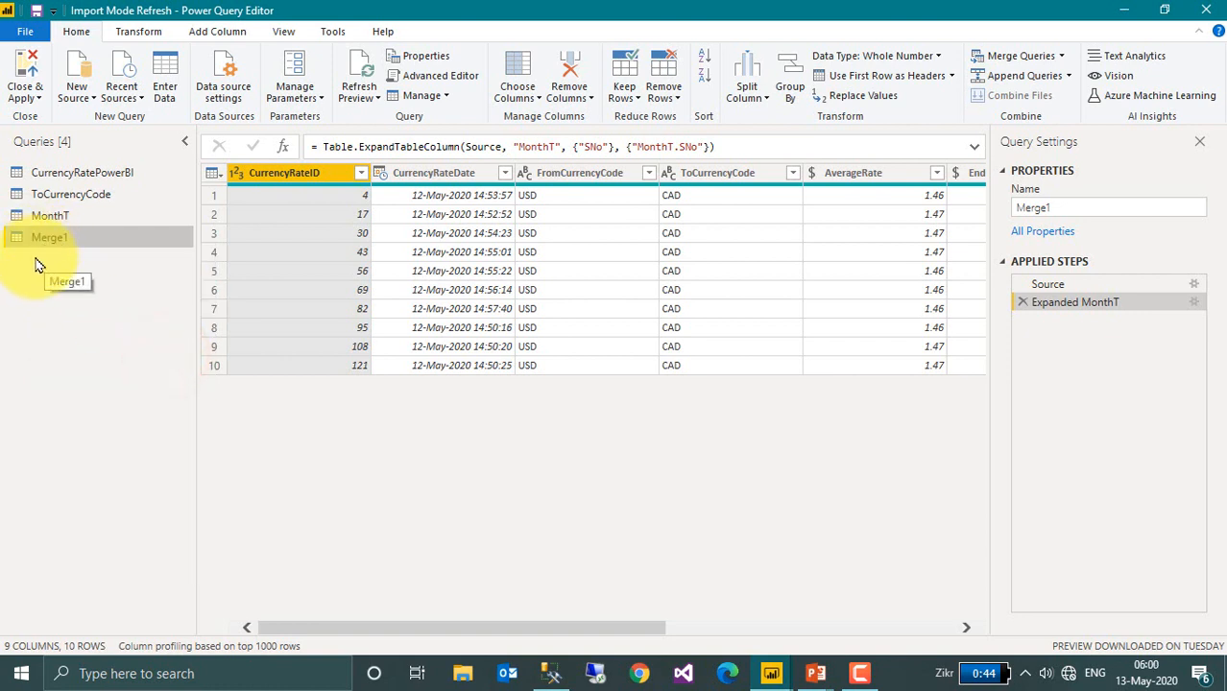
click(27, 69)
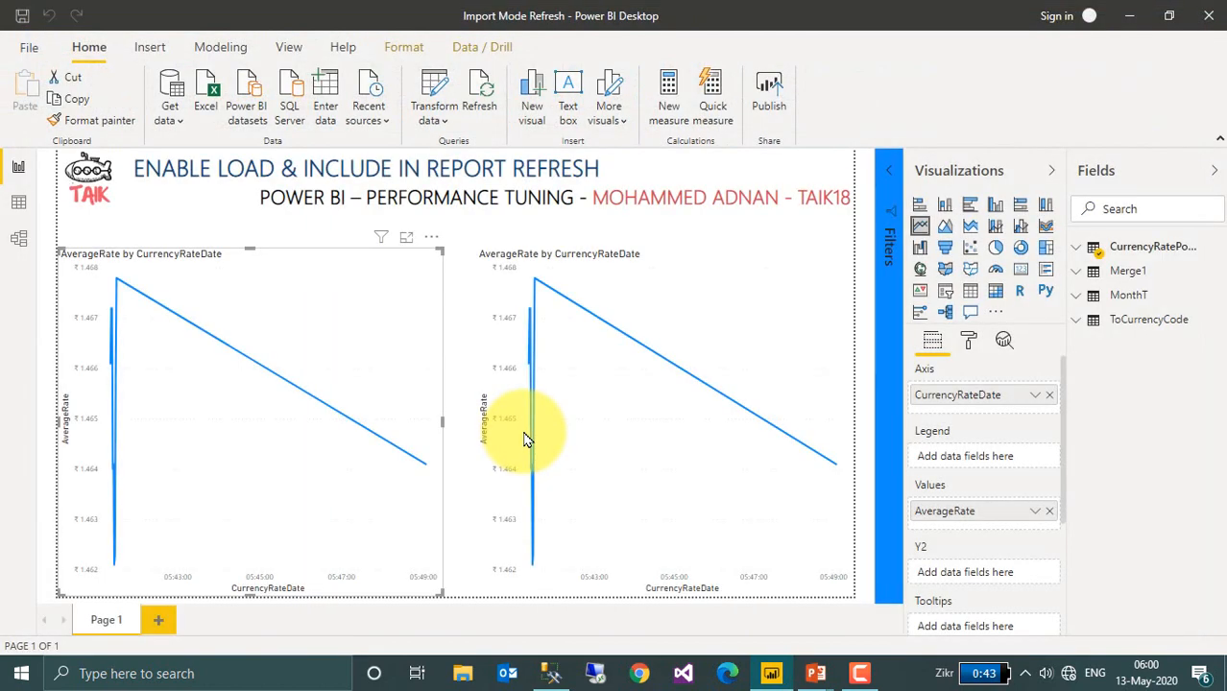
Step: In SQL Server Management Studio, run the update setting CurrencyRateDate to GETDATE() for CurrencyRateID 30, and return to the Power BI report
click(557, 669)
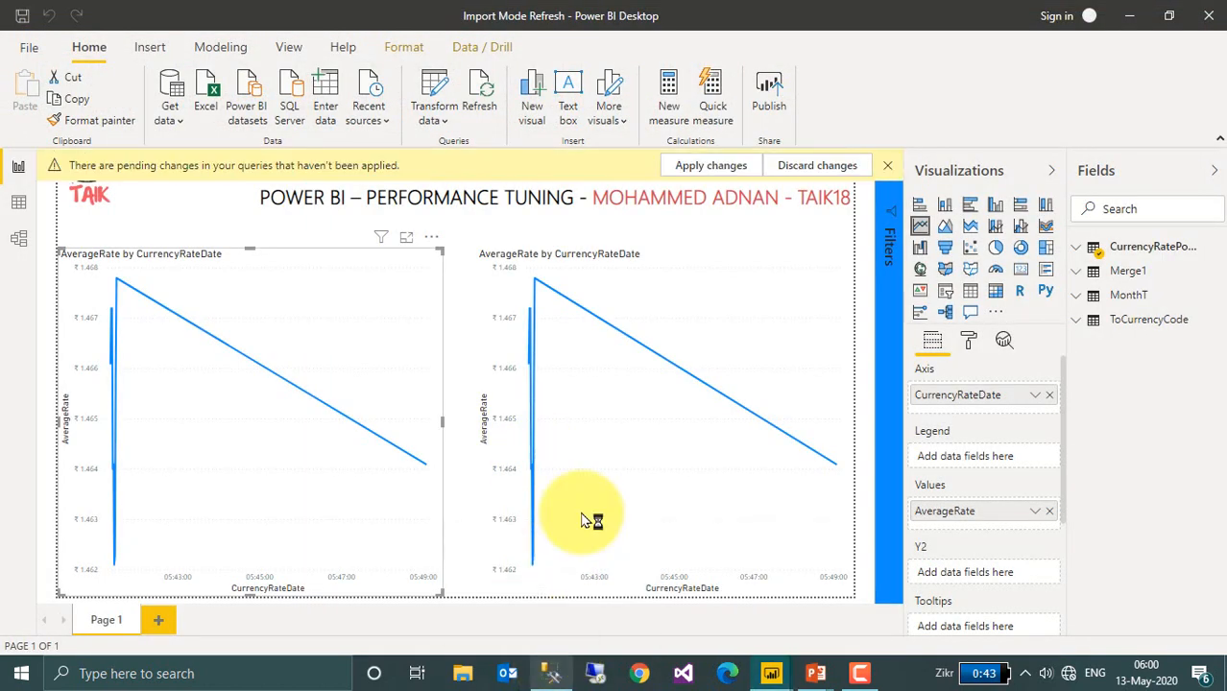
click(596, 163)
key(shift+Home)
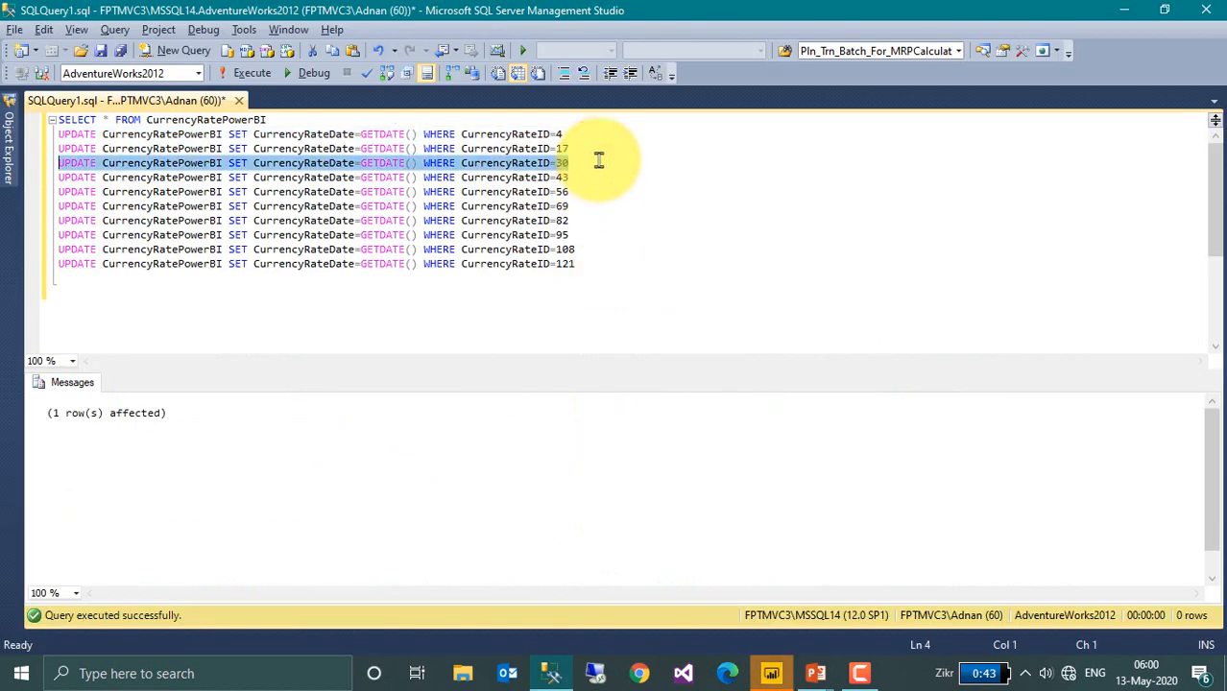
key(F5)
click(1124, 9)
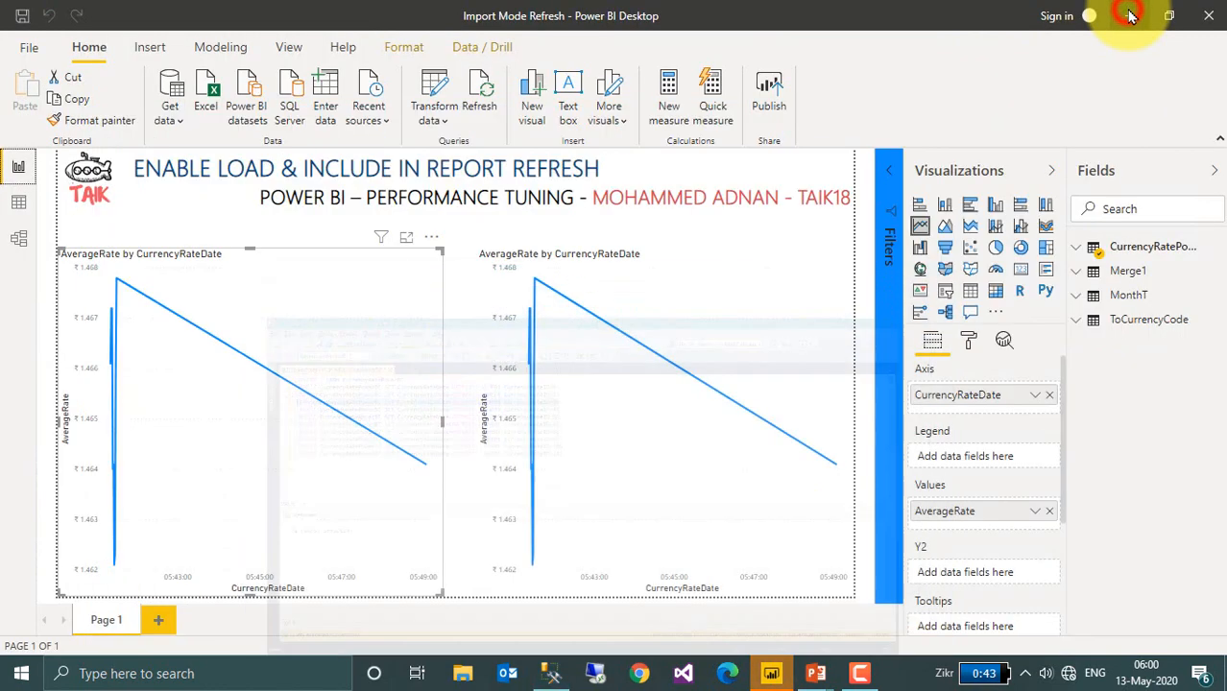
Step: Refresh the report data and check which table the right AverageRate chart uses
click(480, 93)
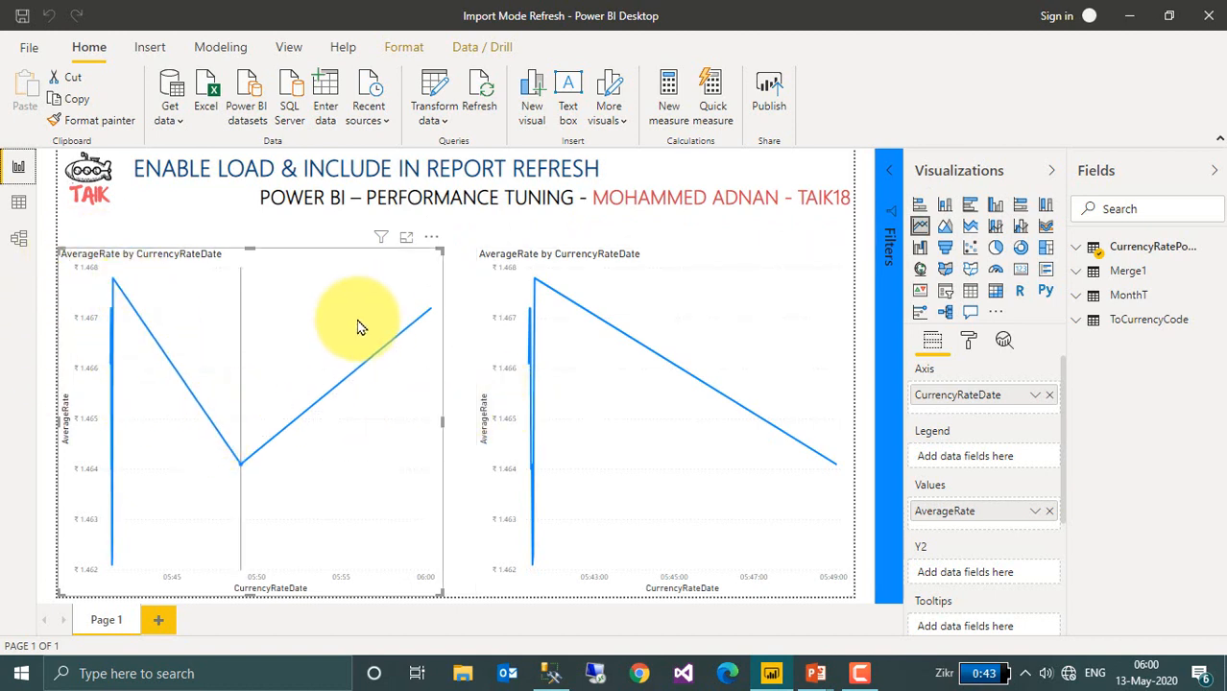
click(653, 258)
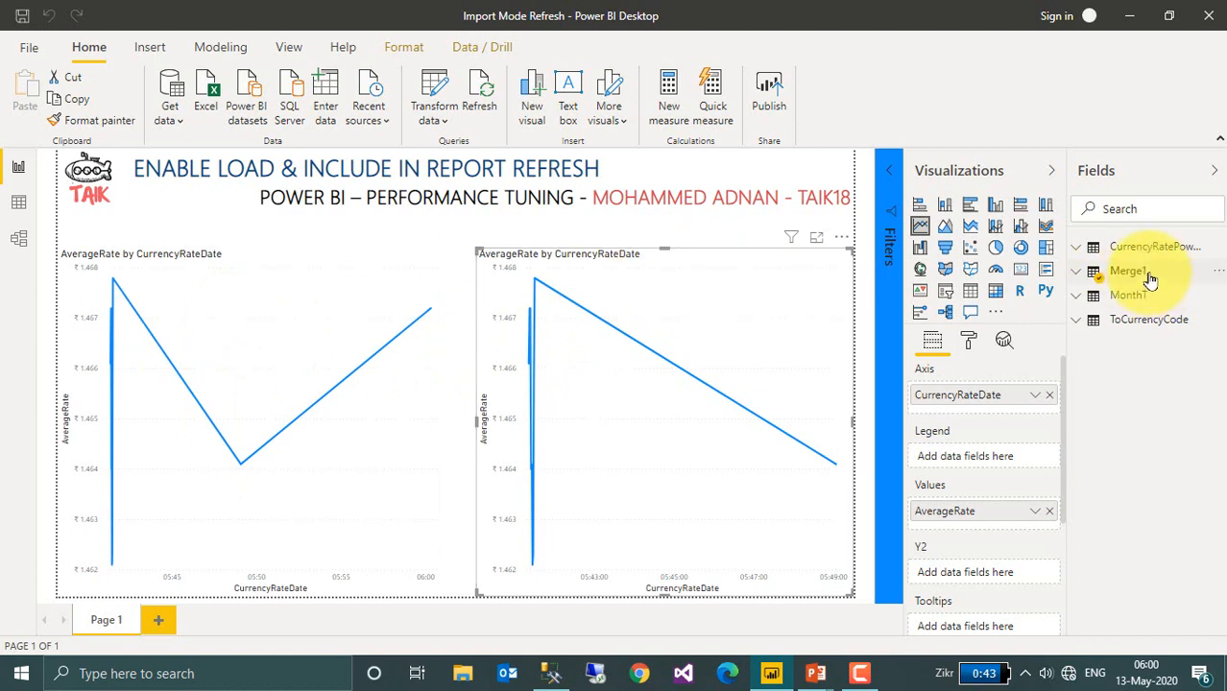
mouse_move(1150, 278)
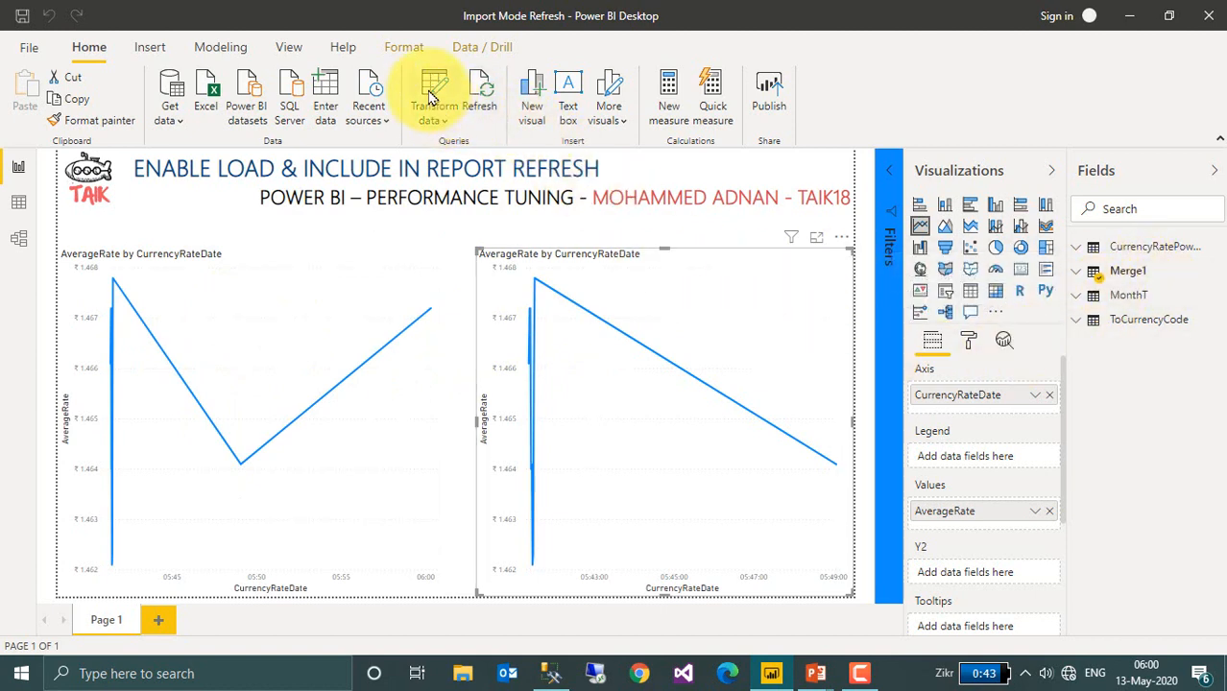
Step: Include the Merge1 query in report refresh again, close and apply the change, and refresh the report data
click(433, 86)
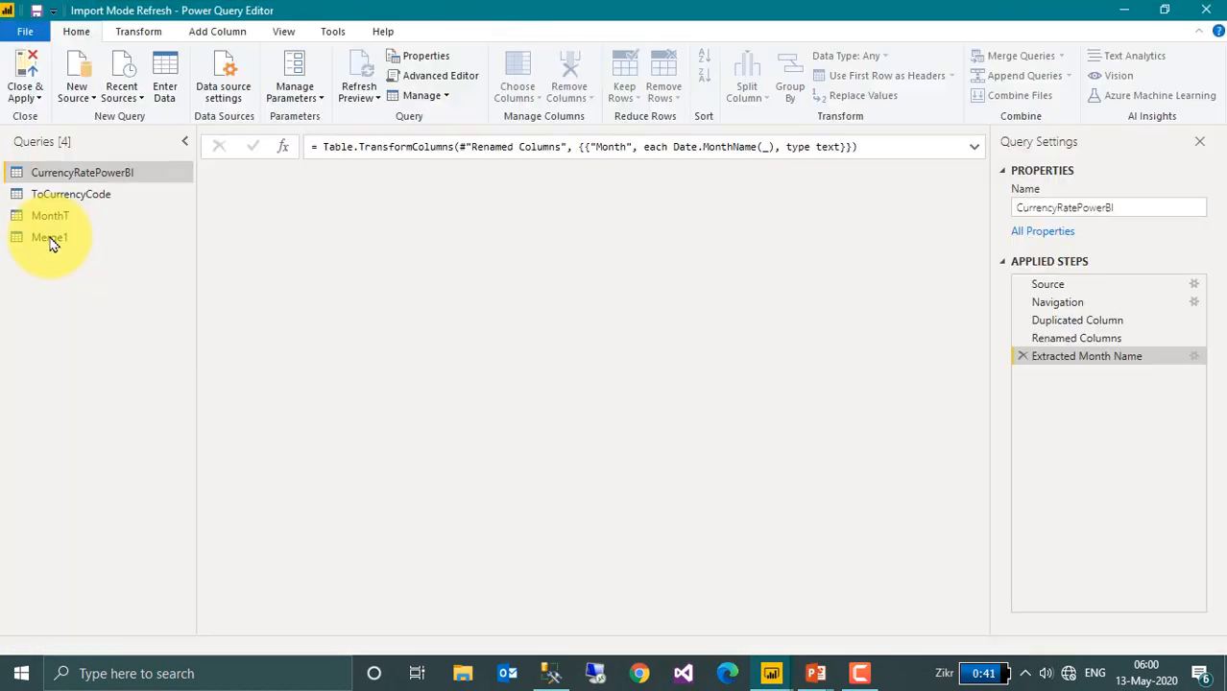
right_click(49, 237)
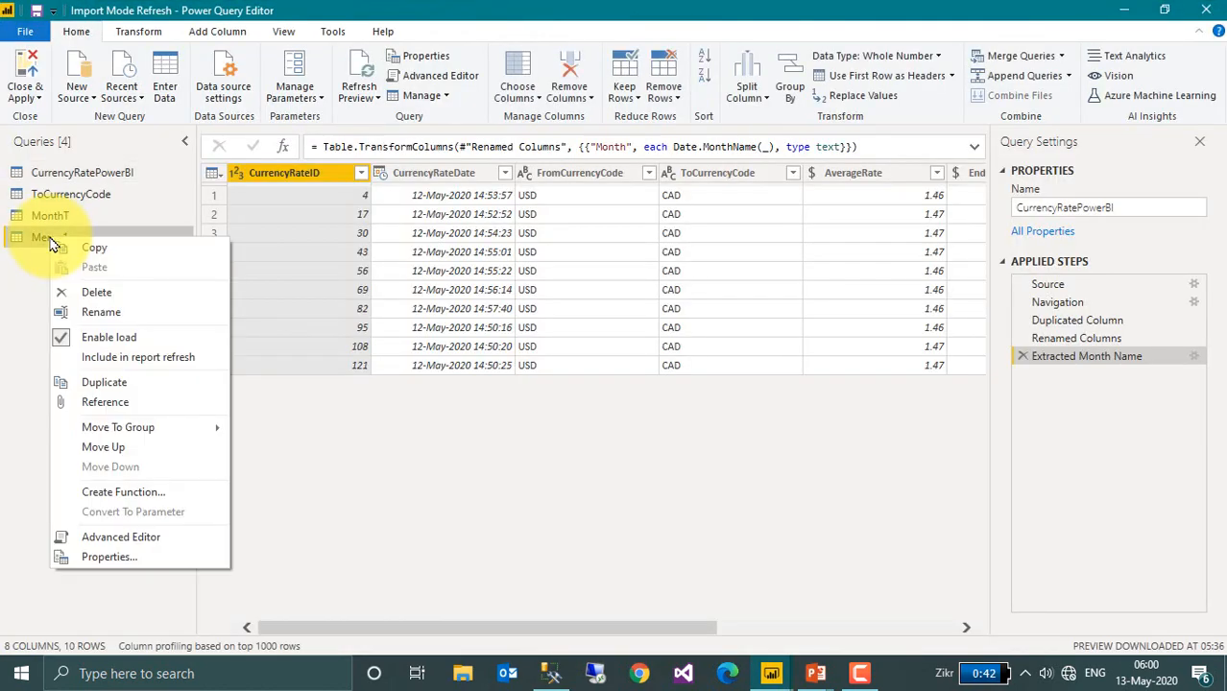
click(130, 358)
click(39, 99)
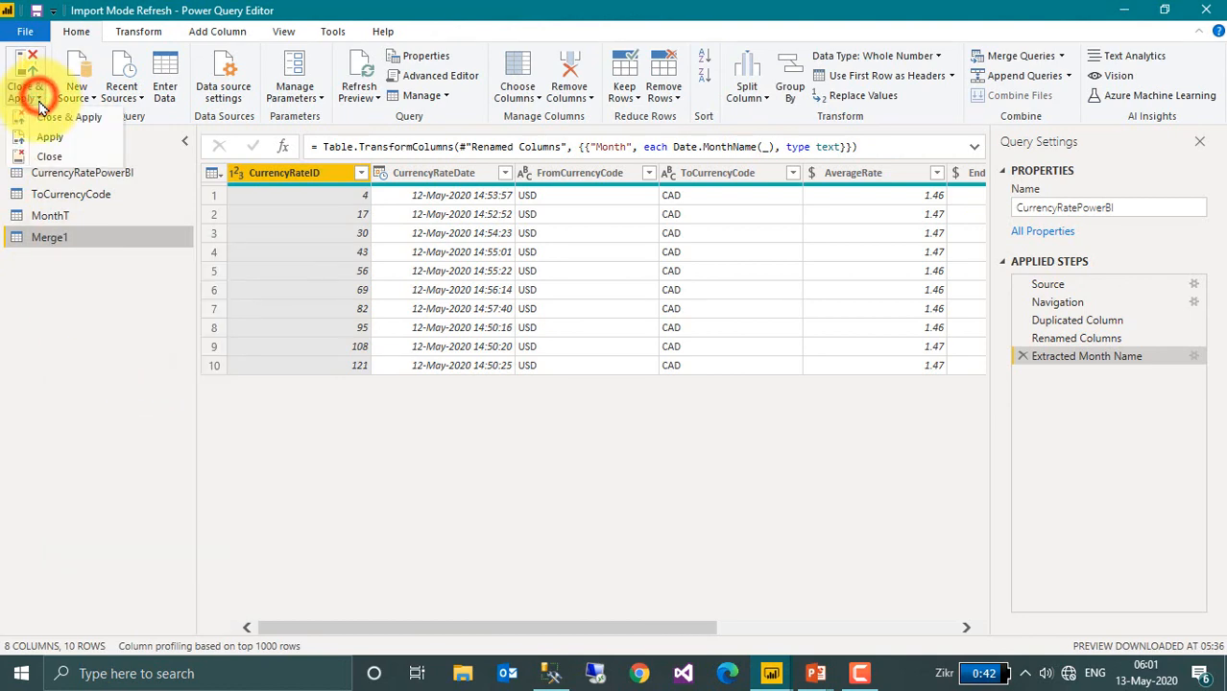
click(38, 91)
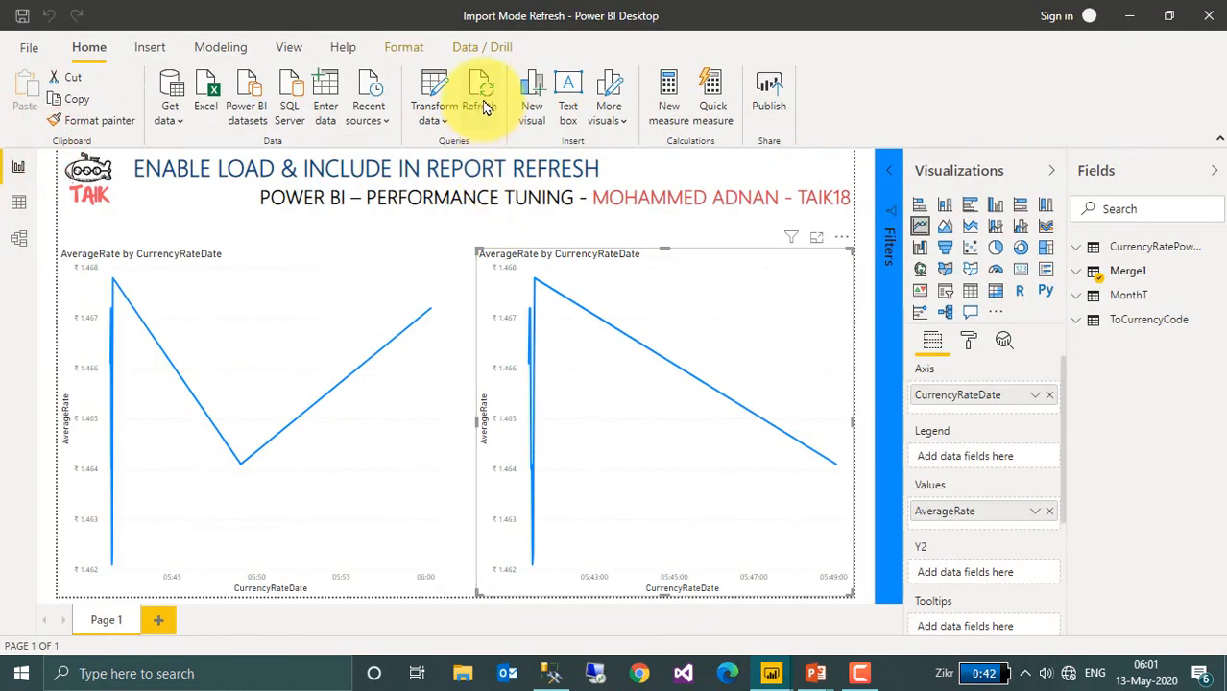
click(485, 108)
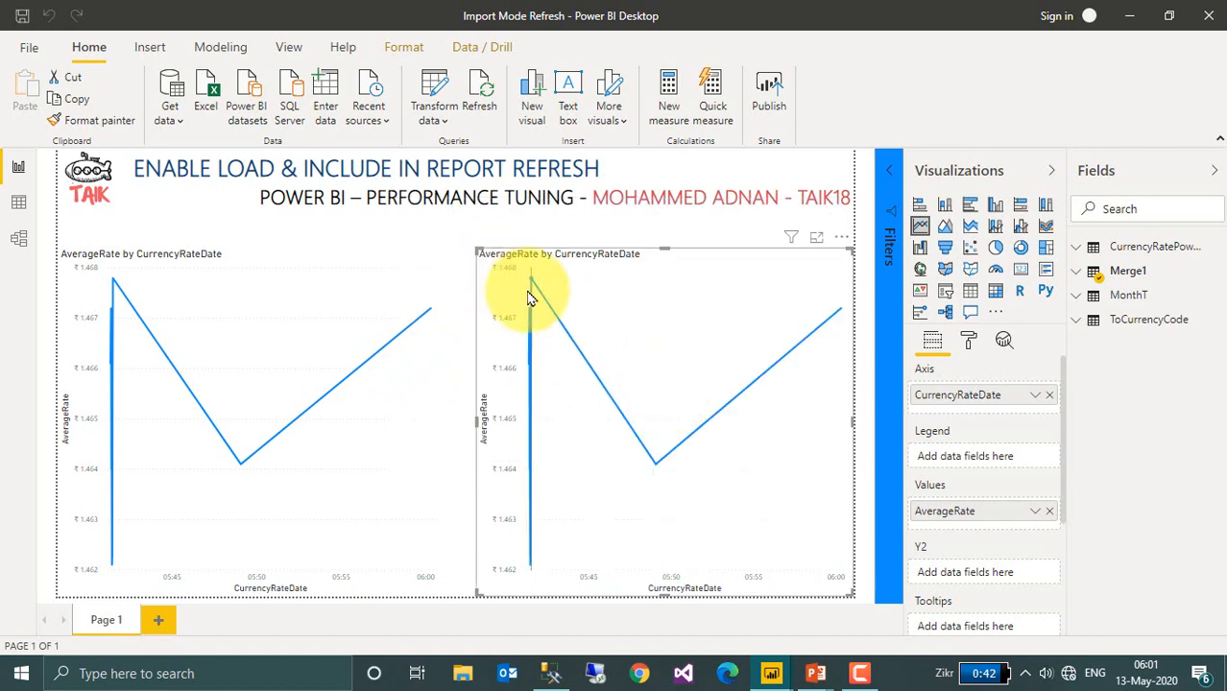
mouse_move(814, 336)
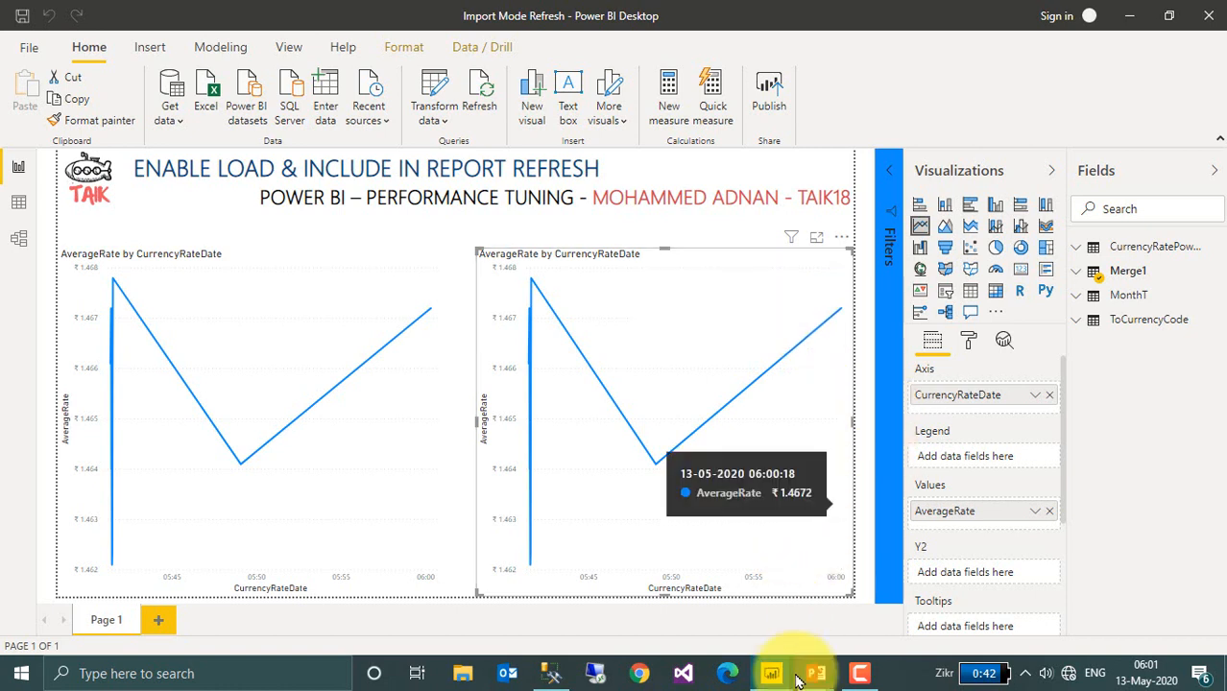
Step: Return to the query editor and check the MonthT query's load and report refresh settings
mouse_move(776, 664)
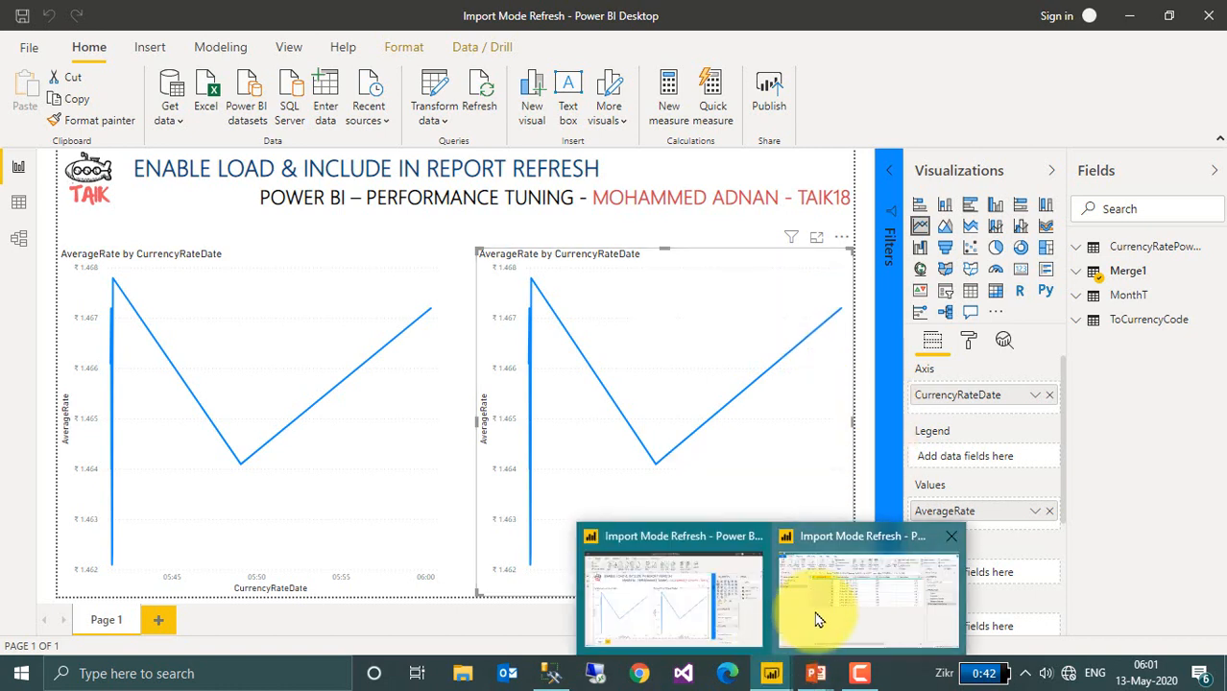
click(816, 614)
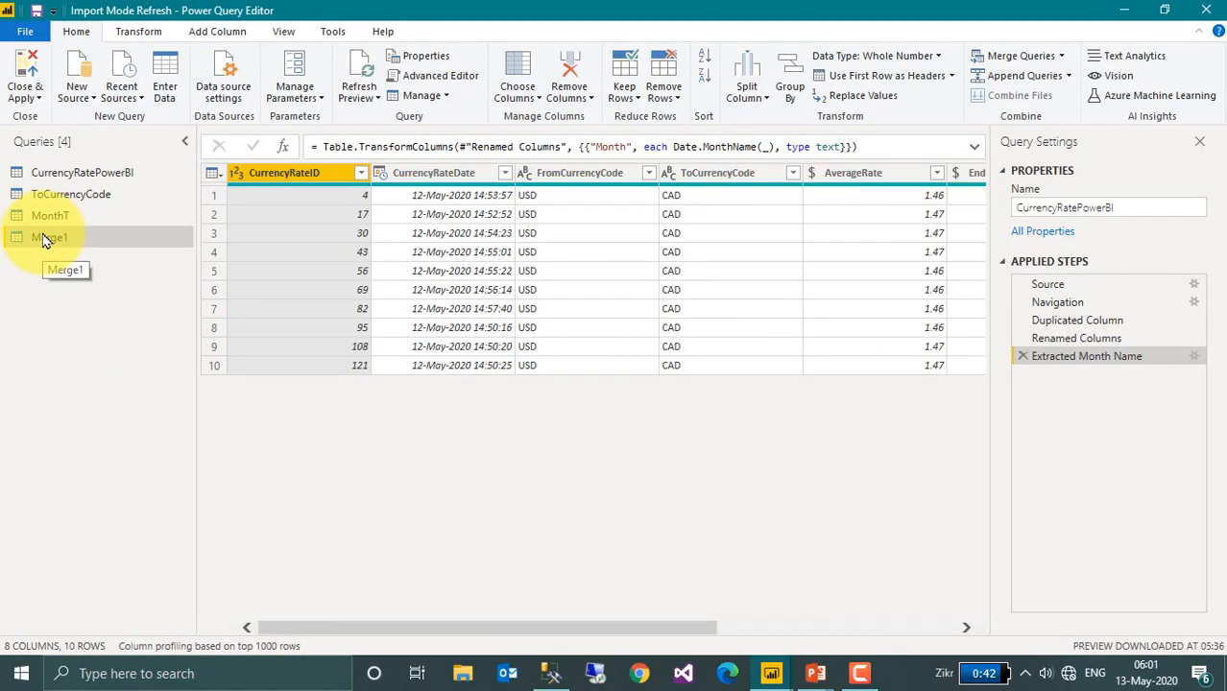
right_click(48, 220)
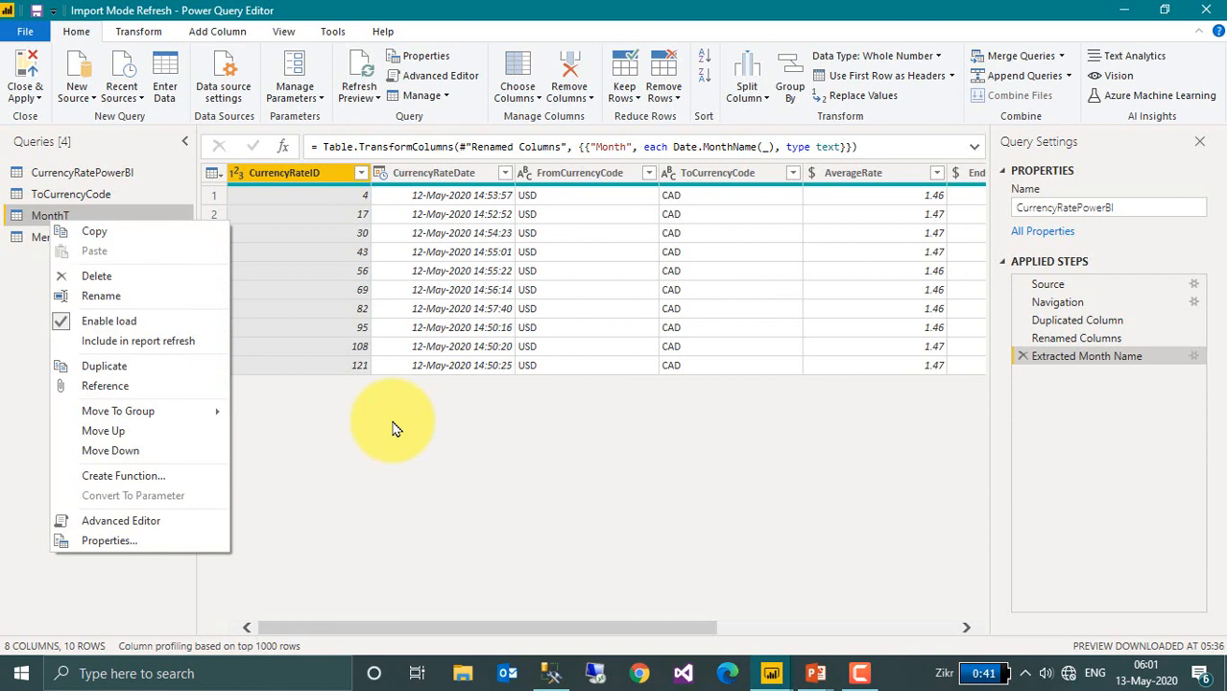
click(368, 470)
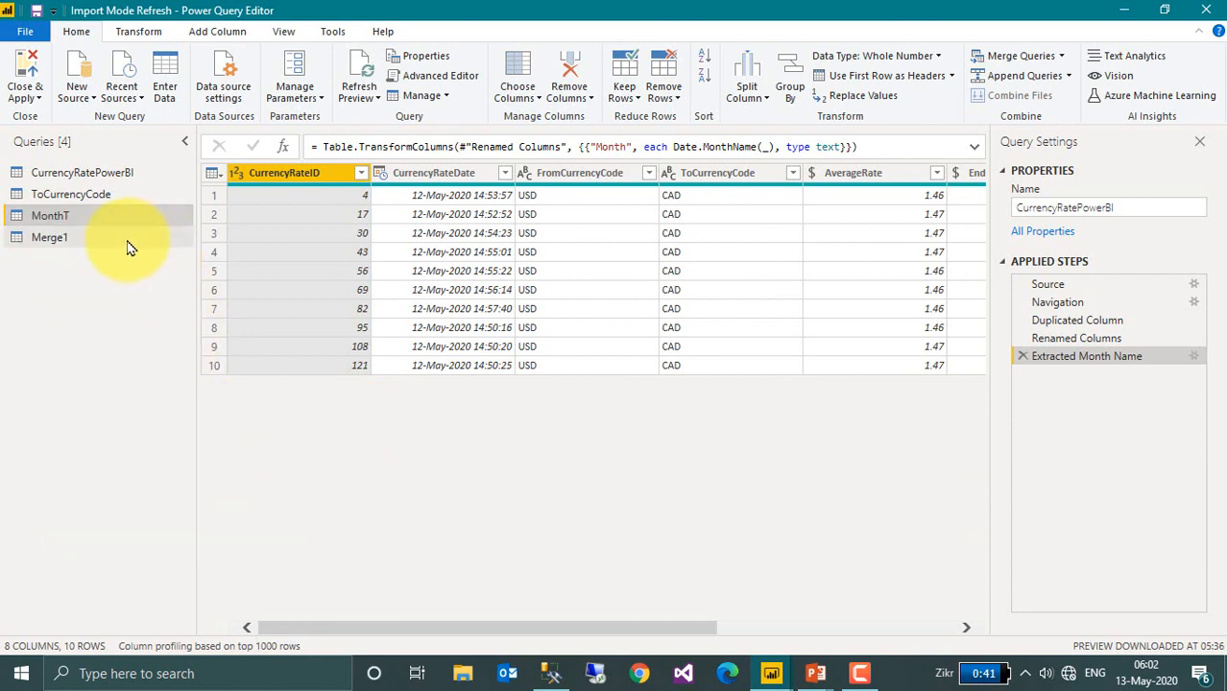
Step: Disable load for the ToCurrencyCode query, accepting the table's removal from the report, and apply the pending changes
right_click(60, 199)
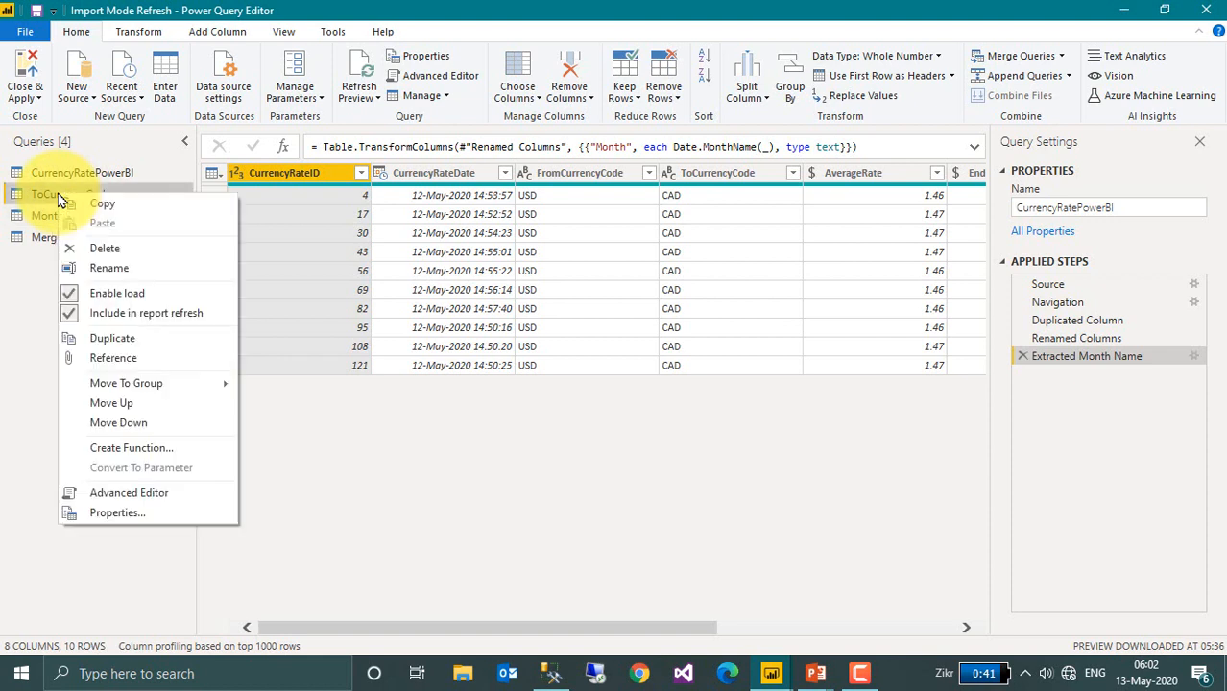
click(141, 294)
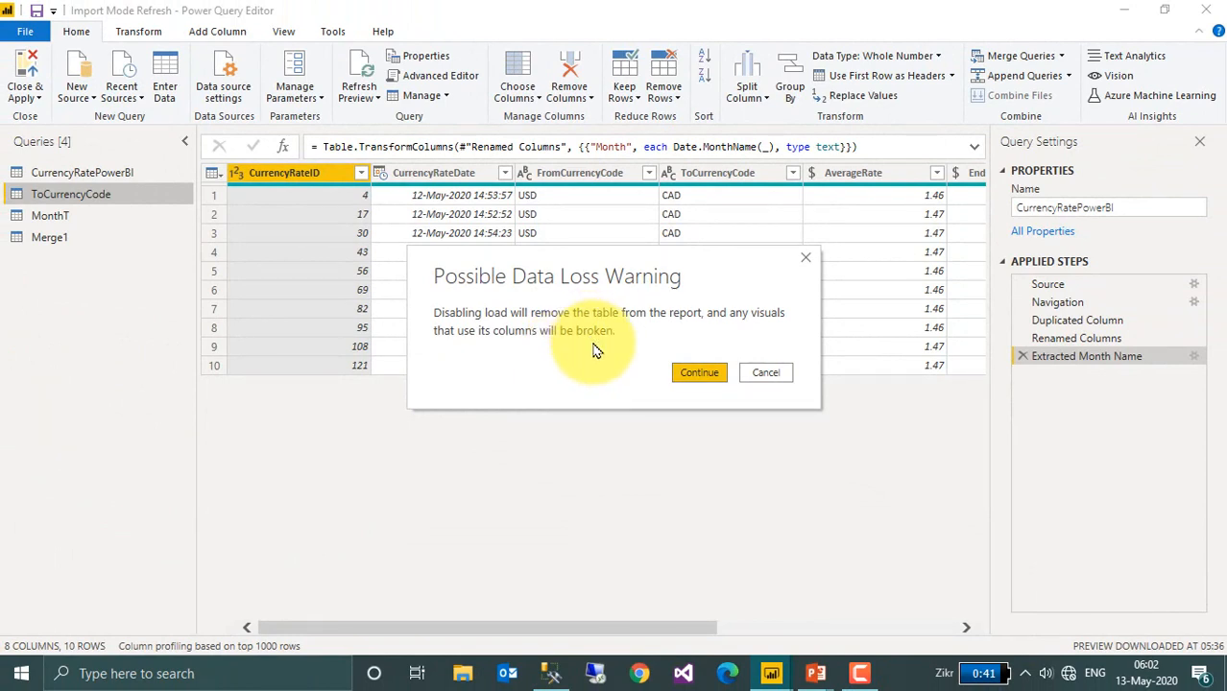
click(693, 374)
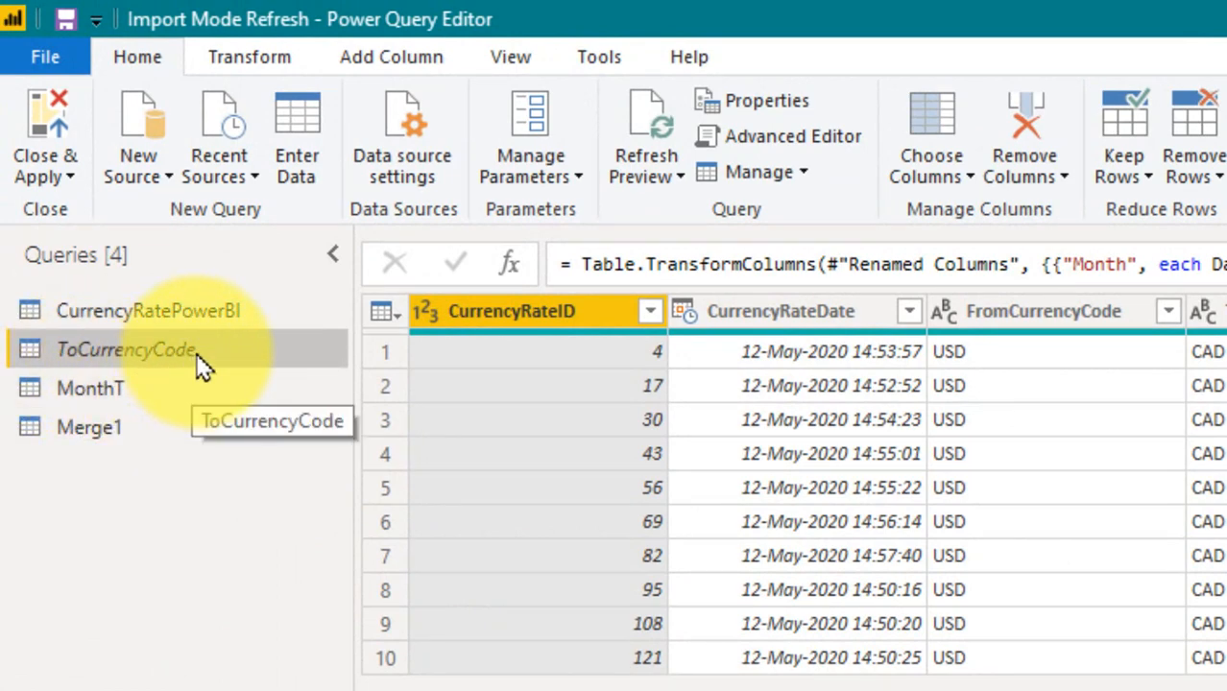
click(50, 117)
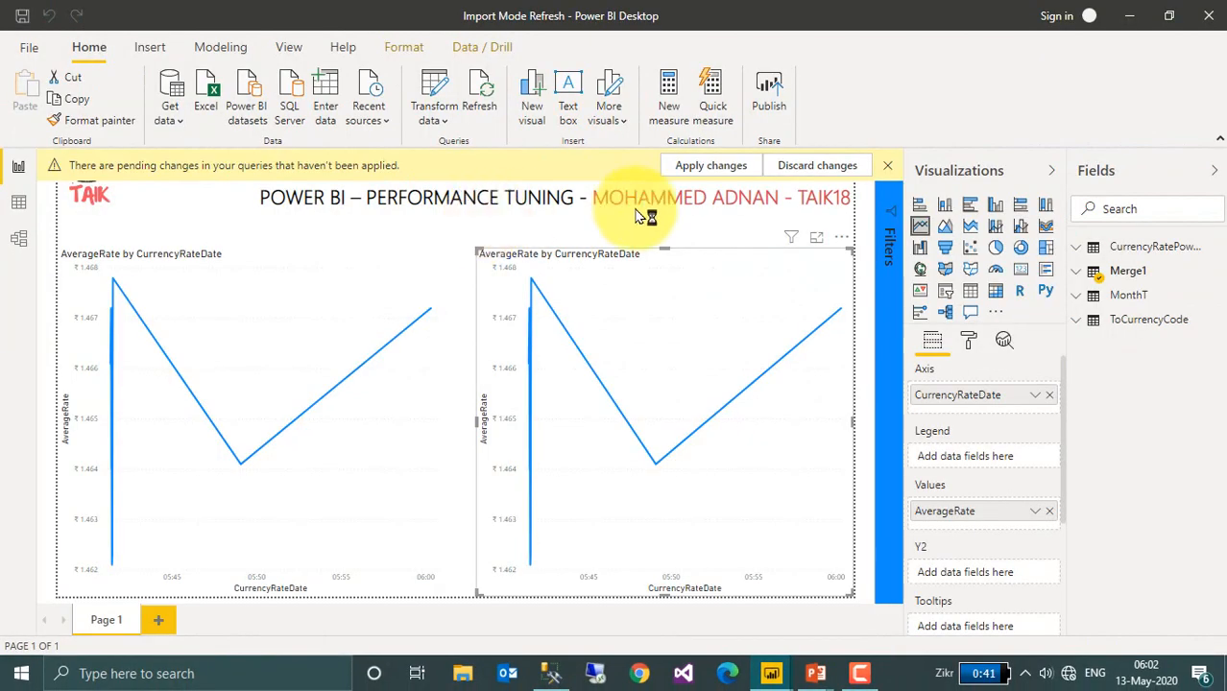
click(716, 168)
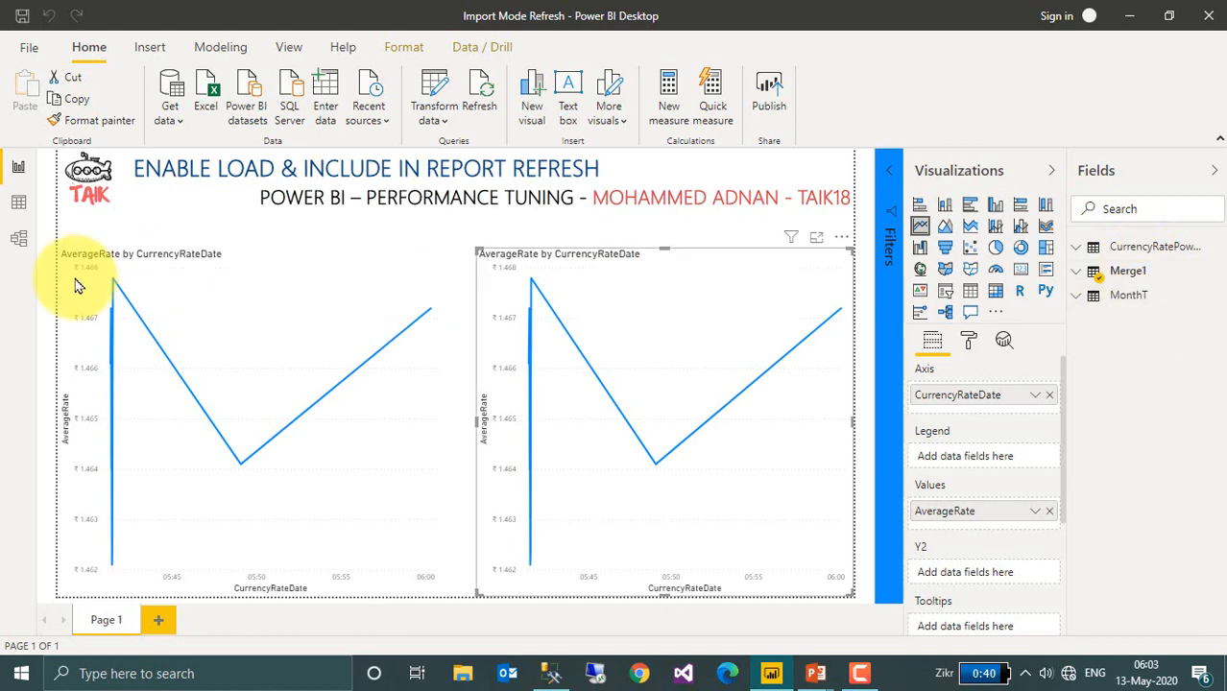
Step: Check the list of loaded tables in data view, go back to the report, and refresh its data
click(19, 202)
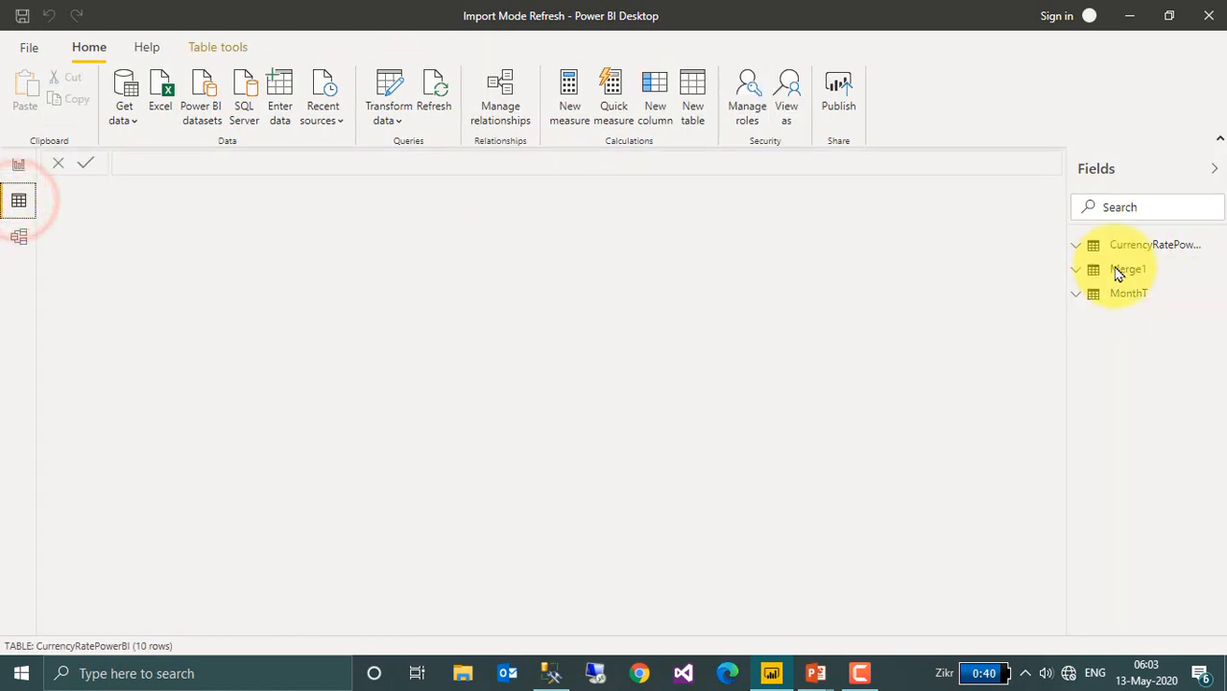
click(18, 165)
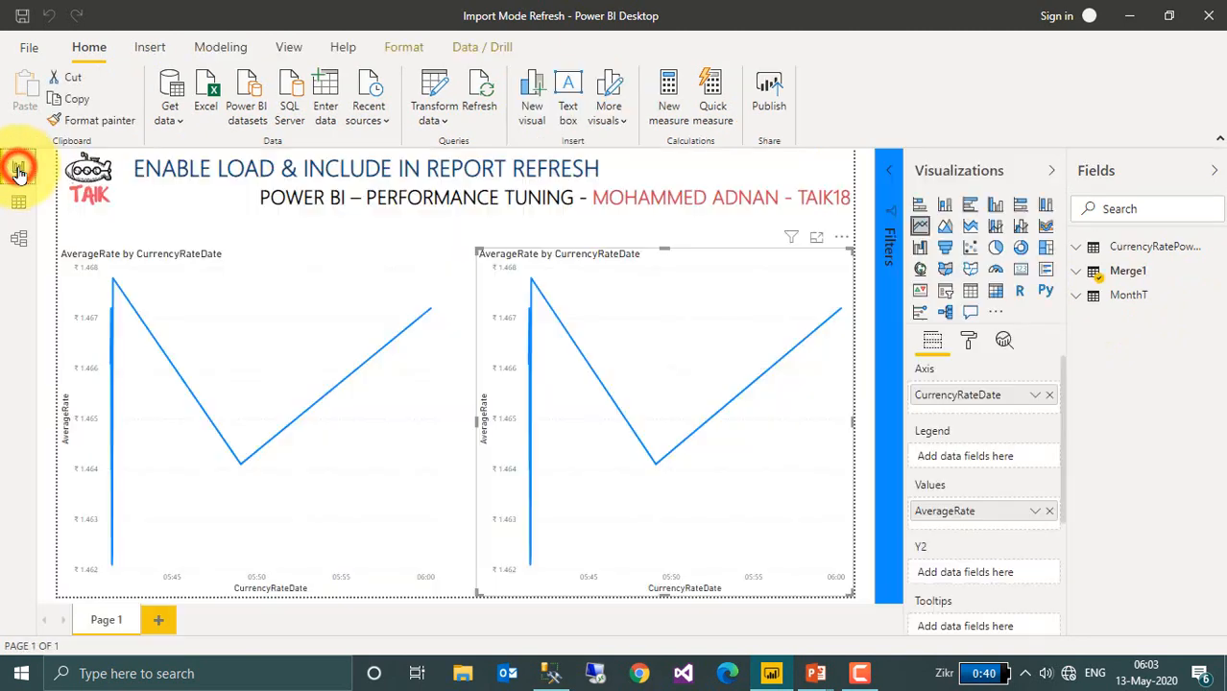
click(478, 97)
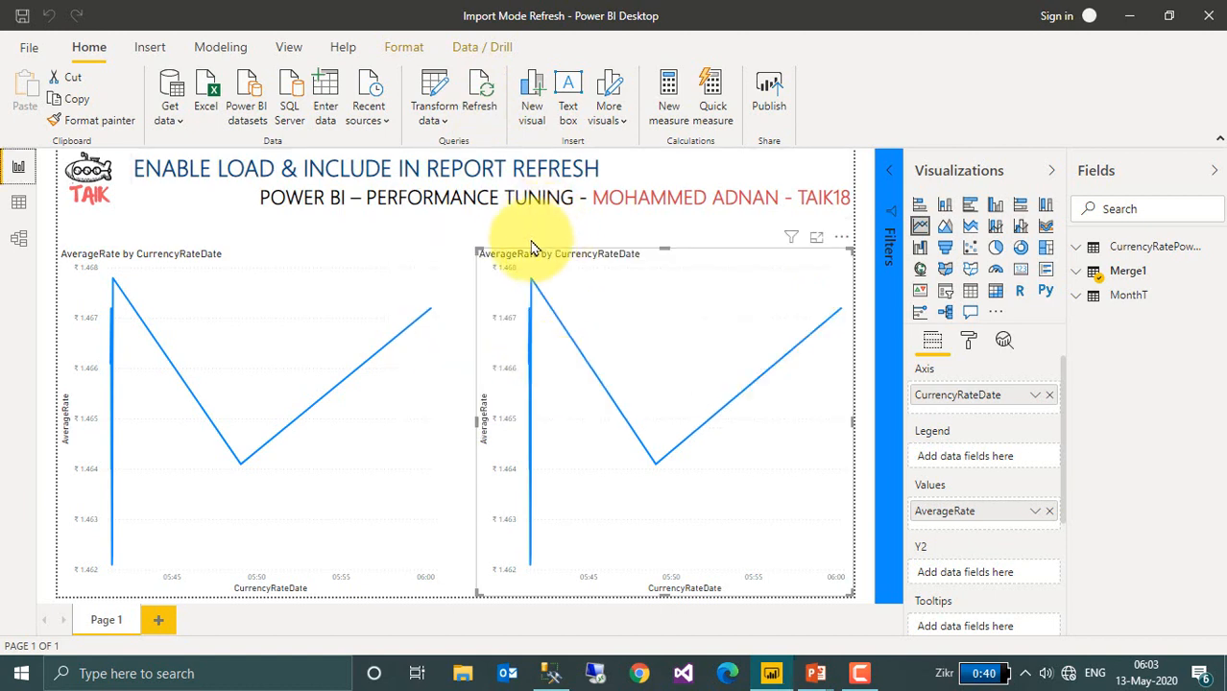
Step: Open the ToCurrencyCode query for review and check its load and report refresh settings
click(434, 88)
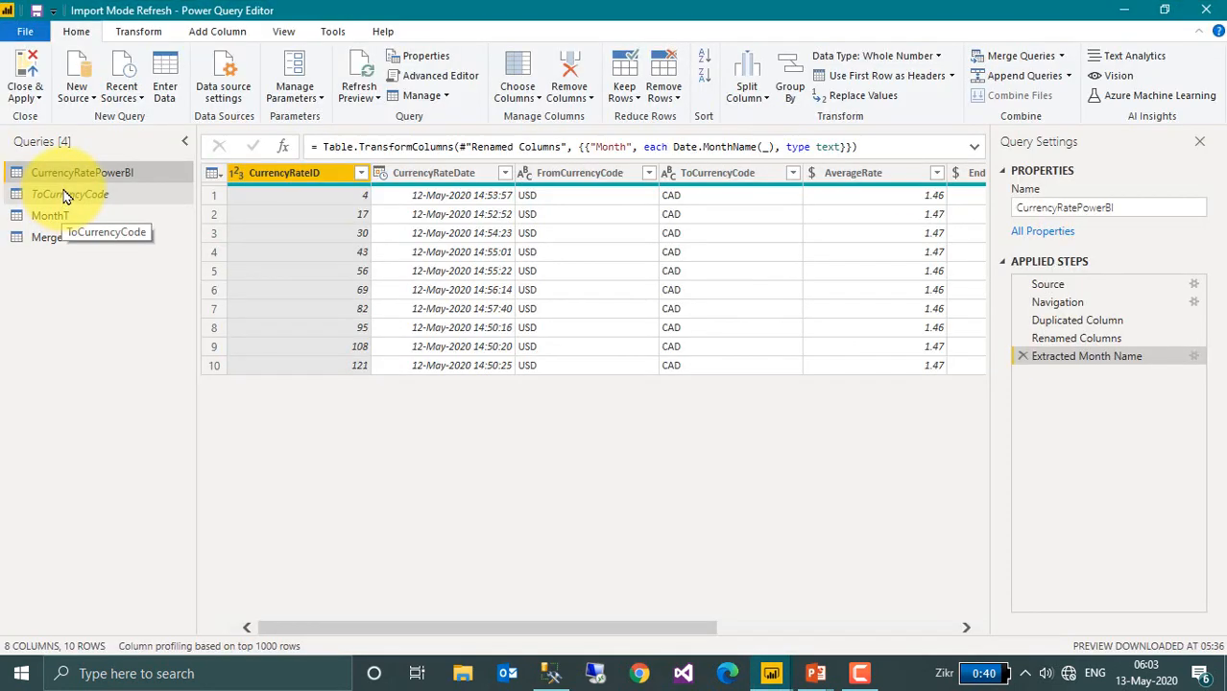
click(62, 197)
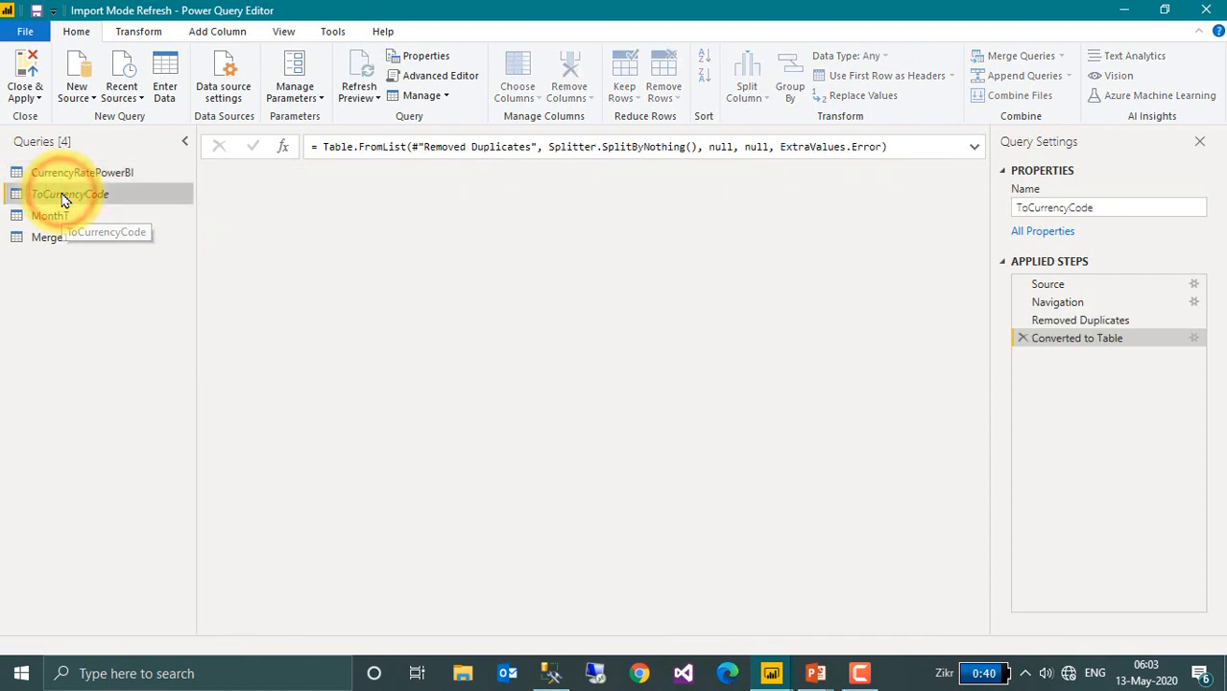
right_click(64, 197)
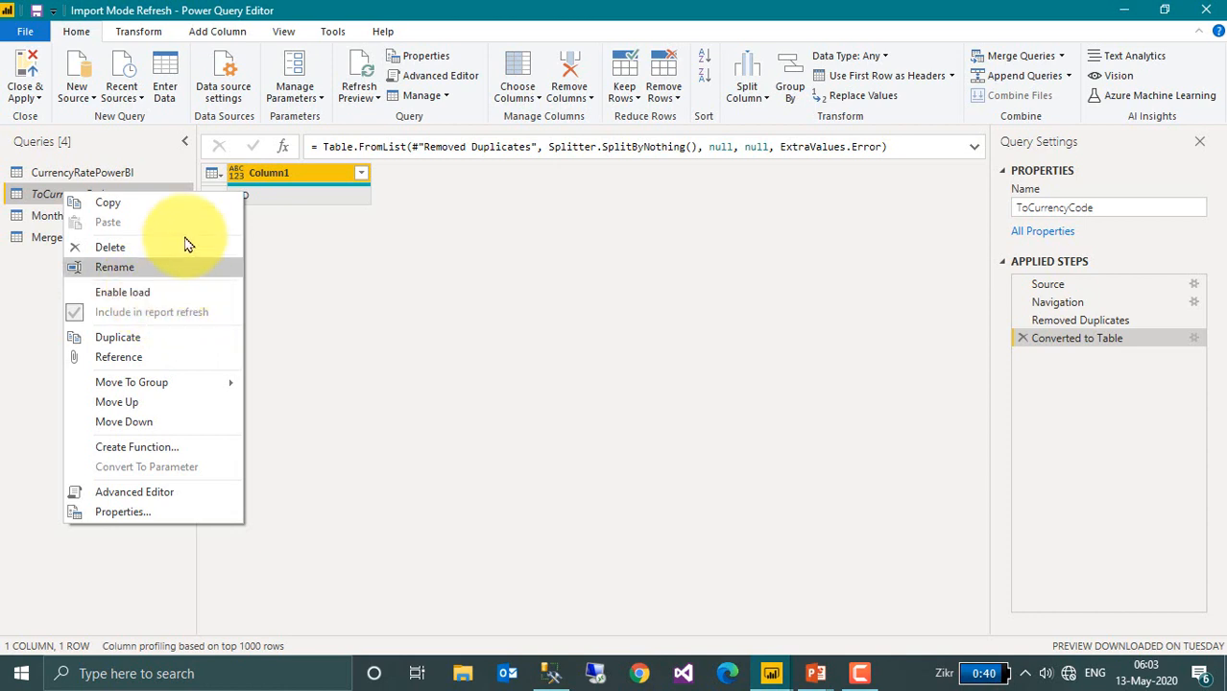
click(157, 216)
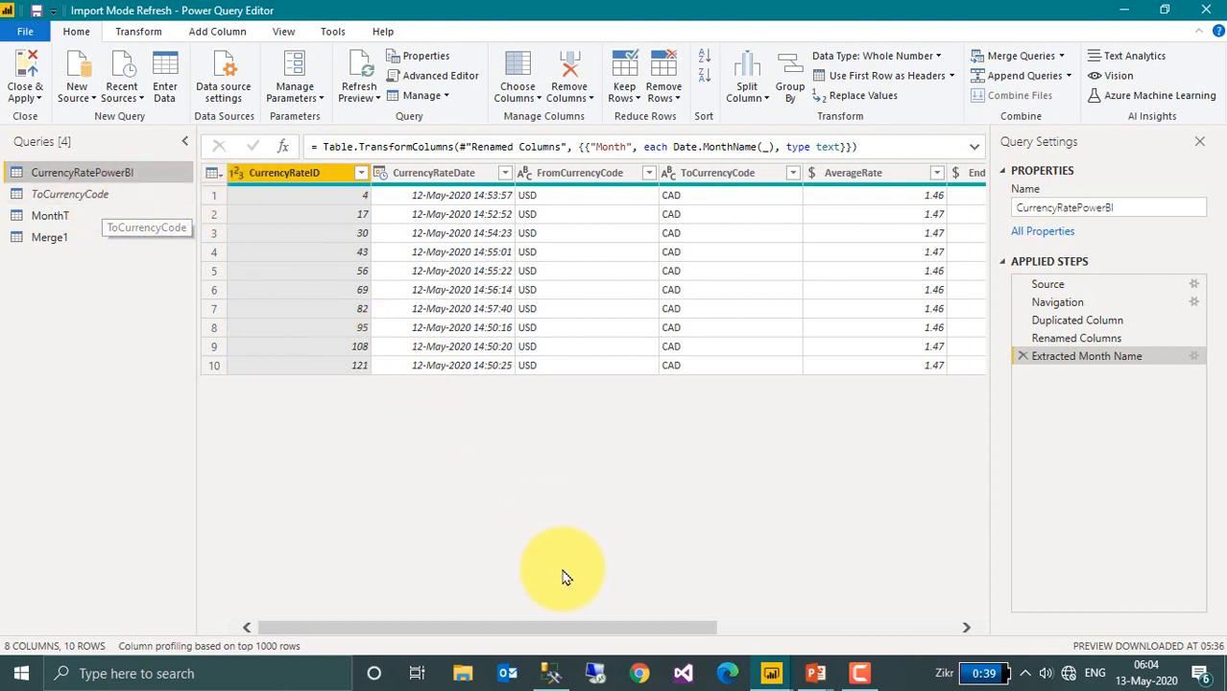
Step: In SQL Server Management Studio, update CurrencyRateID 30 with ToCurrencyCode 'INR' and CurrencyRateDate GETDATE(), and return to the query editor
click(550, 673)
key(shift+End)
key(F5)
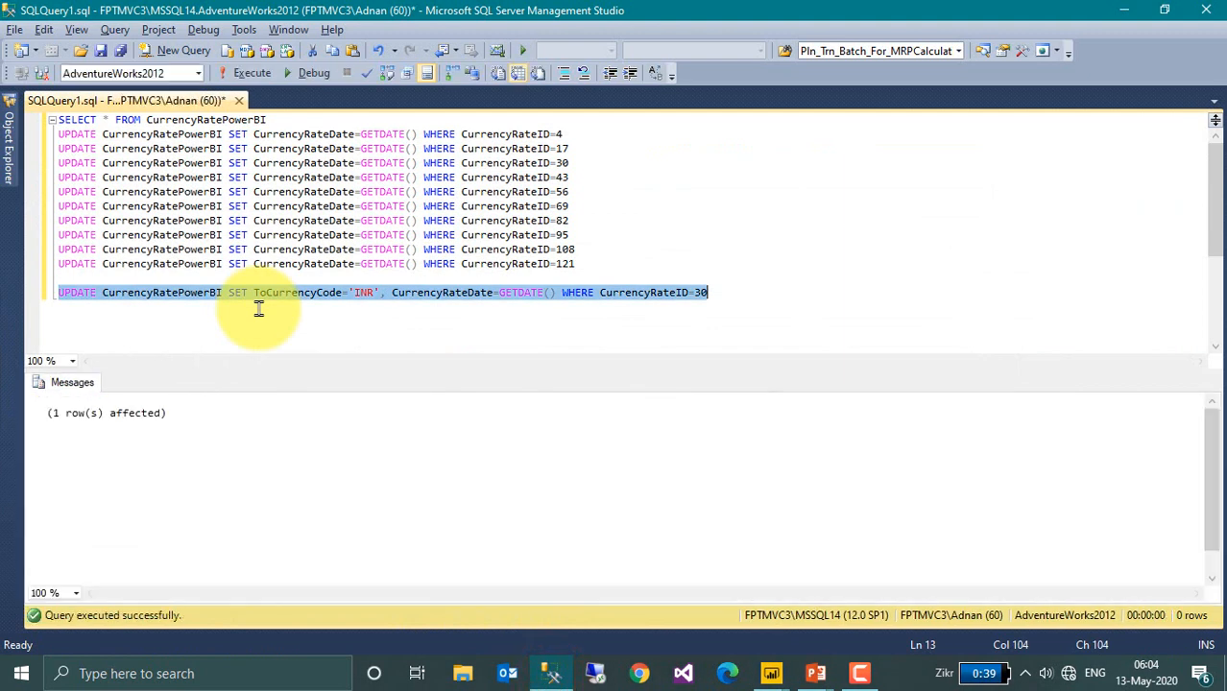
key(alt+Tab)
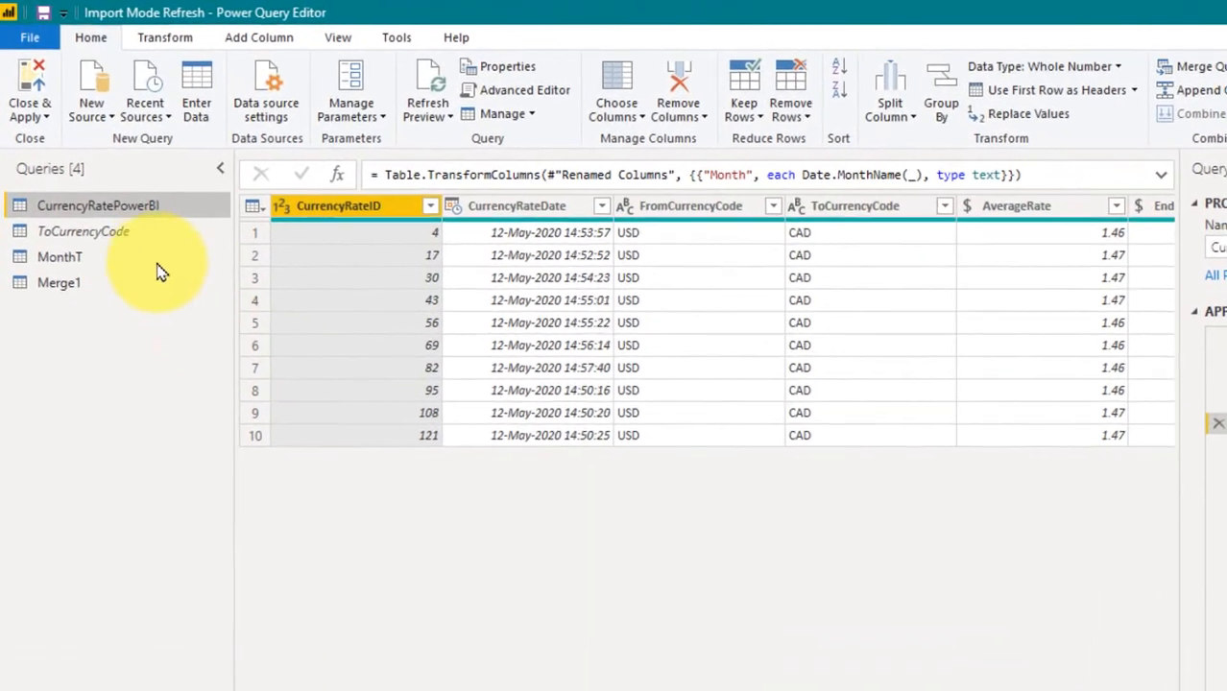
Step: Refresh the preview of the CurrencyRatePowerBI query and inspect the currency codes in the ToCurrencyCode query
click(63, 240)
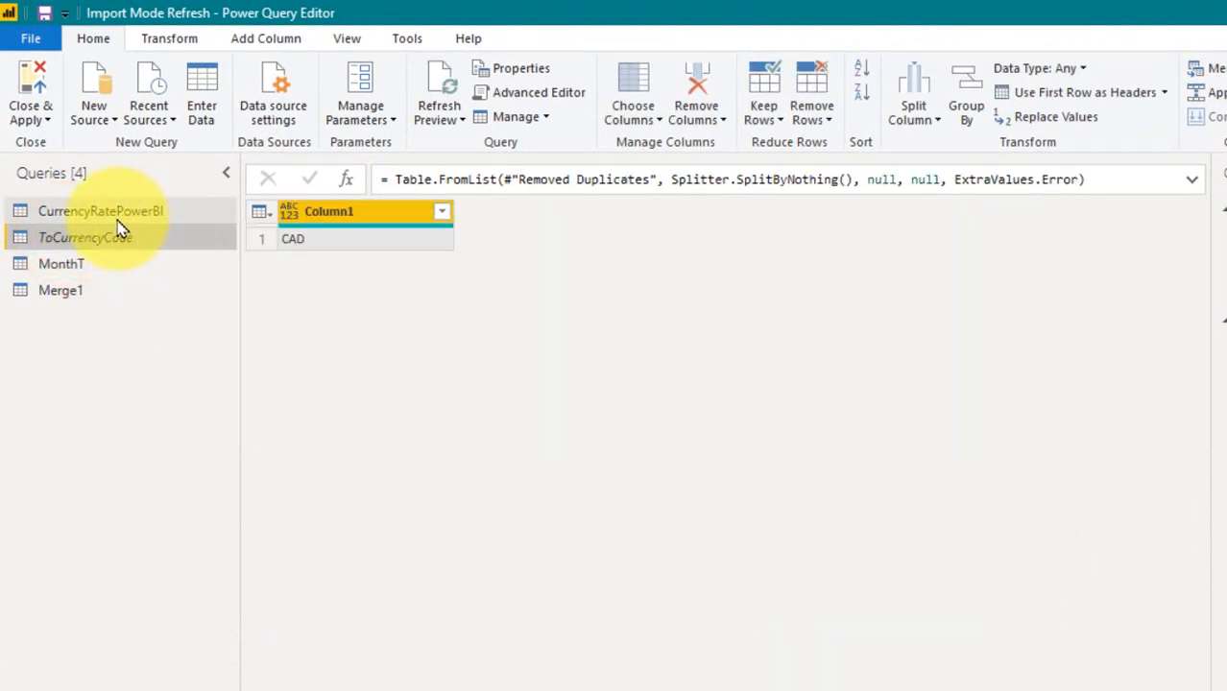
click(142, 213)
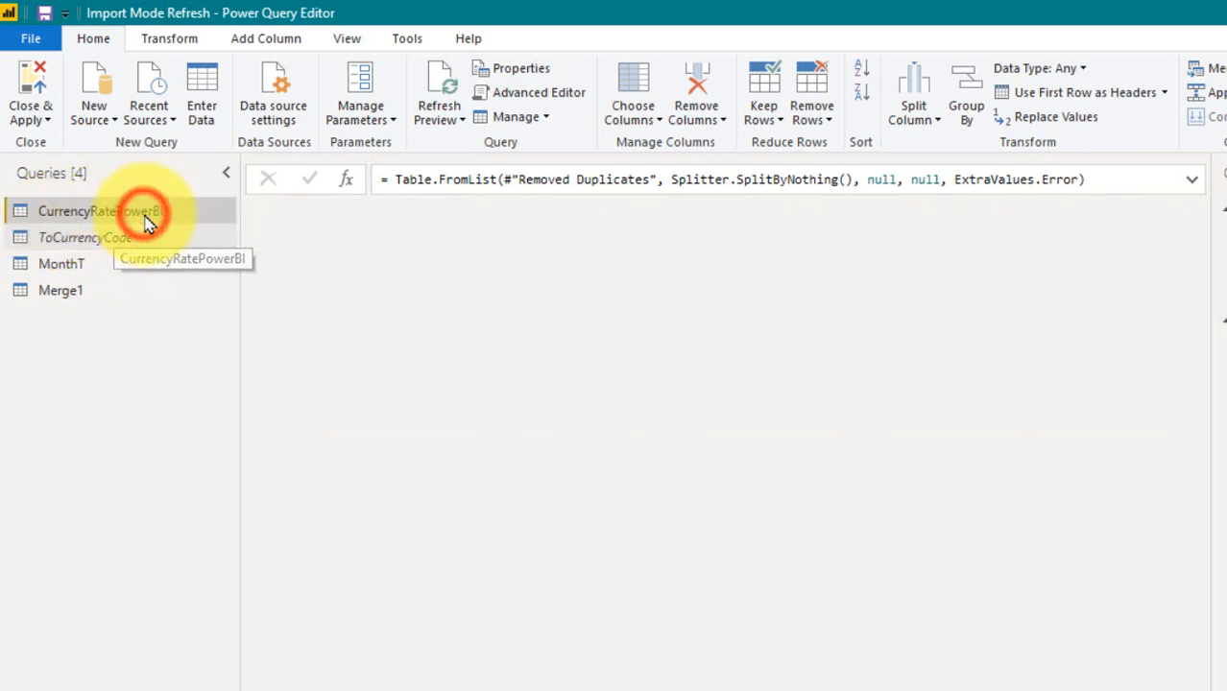
click(448, 86)
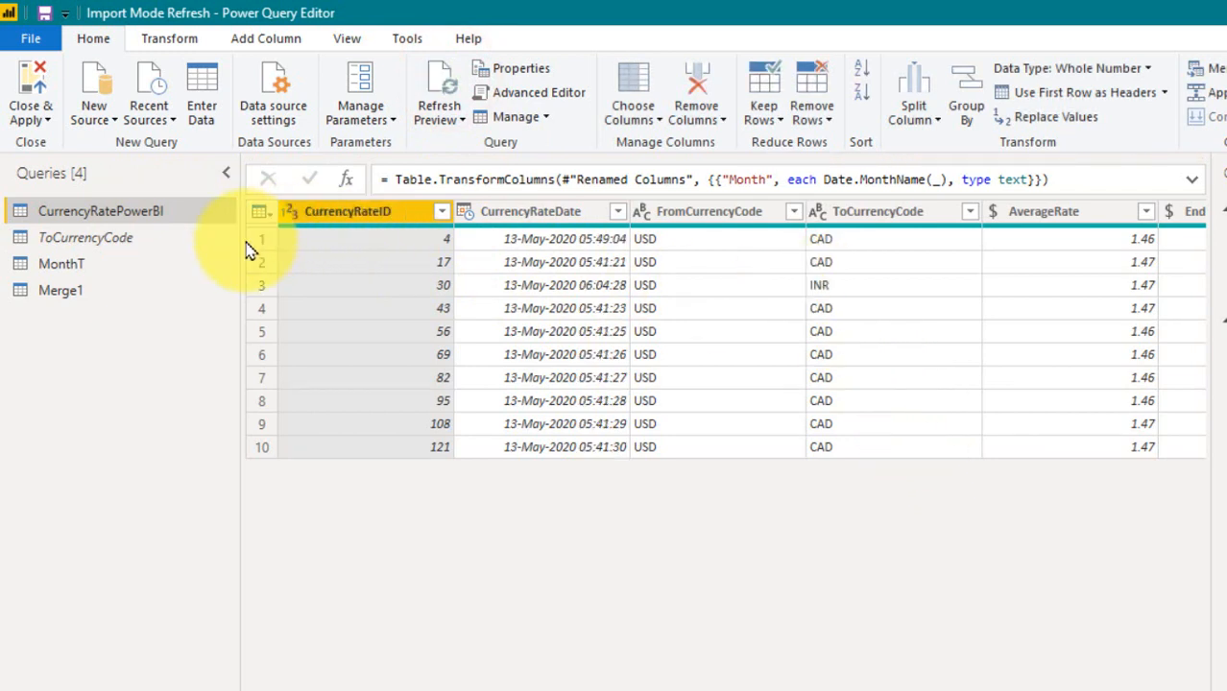
click(101, 243)
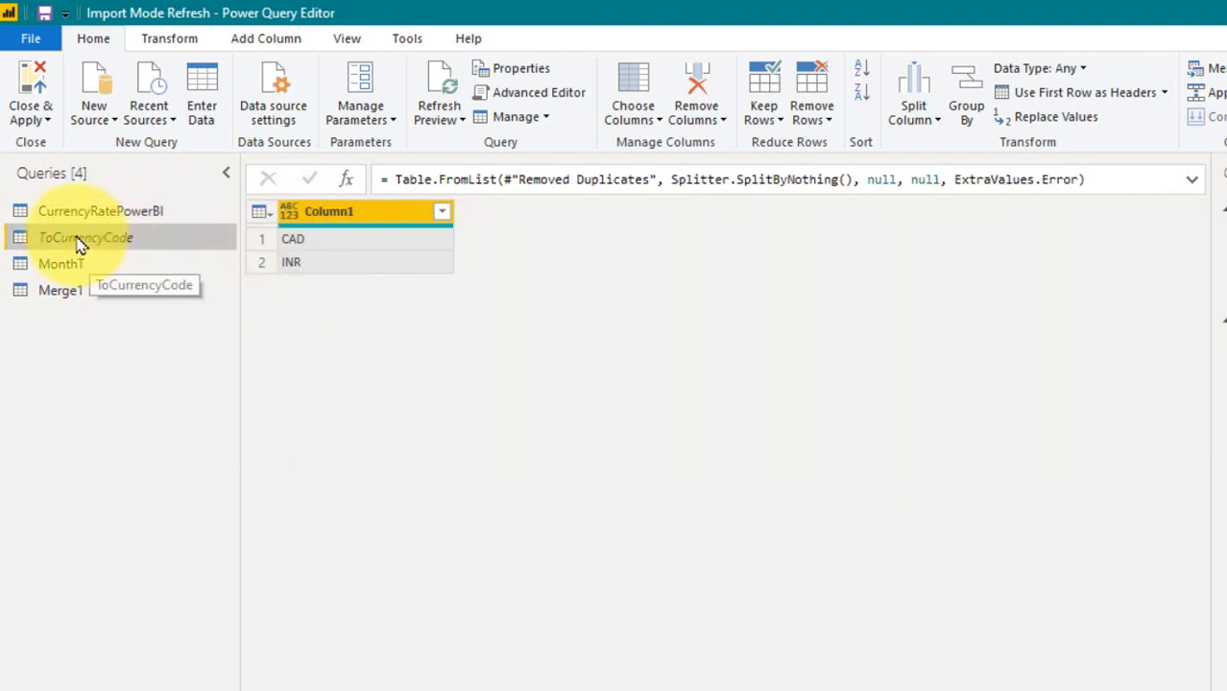
Step: Check the load and report refresh settings of the ToCurrencyCode and MonthT queries
right_click(76, 247)
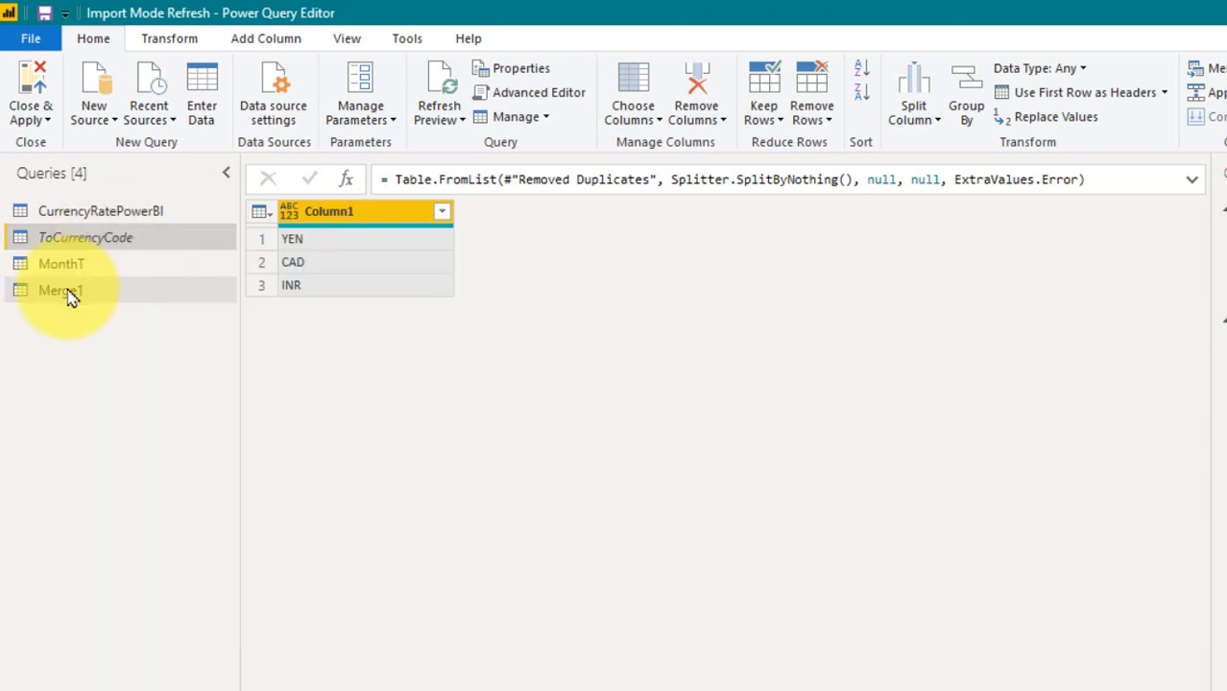
right_click(84, 237)
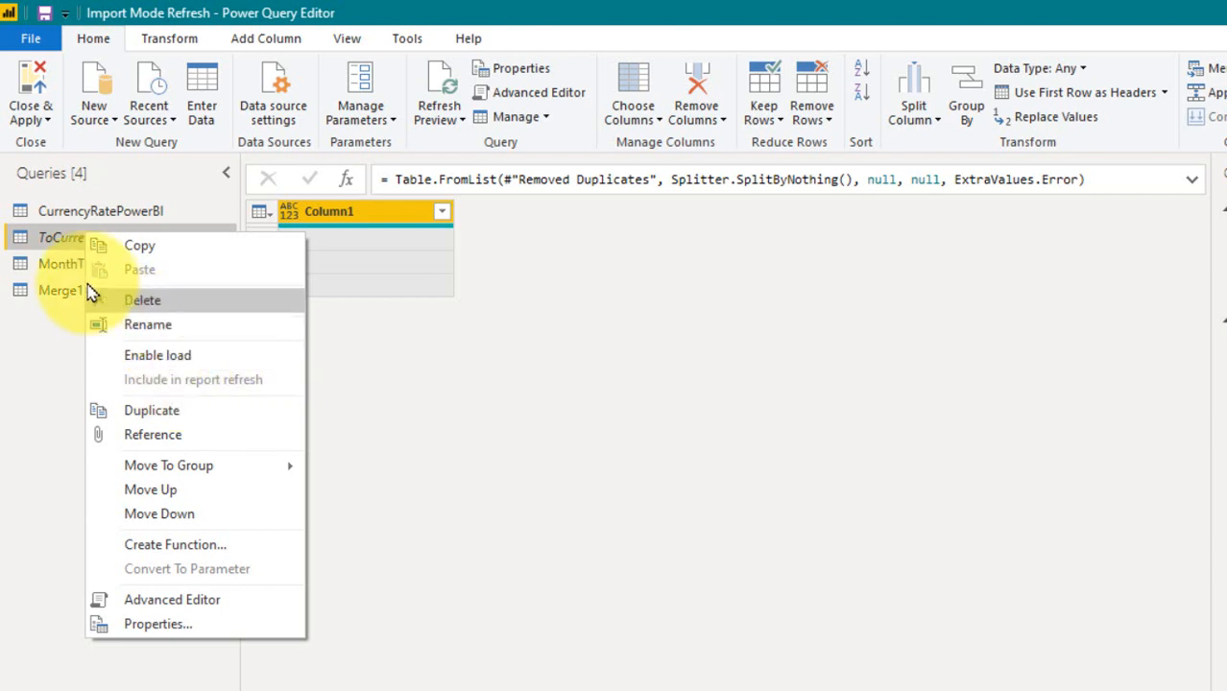
click(55, 263)
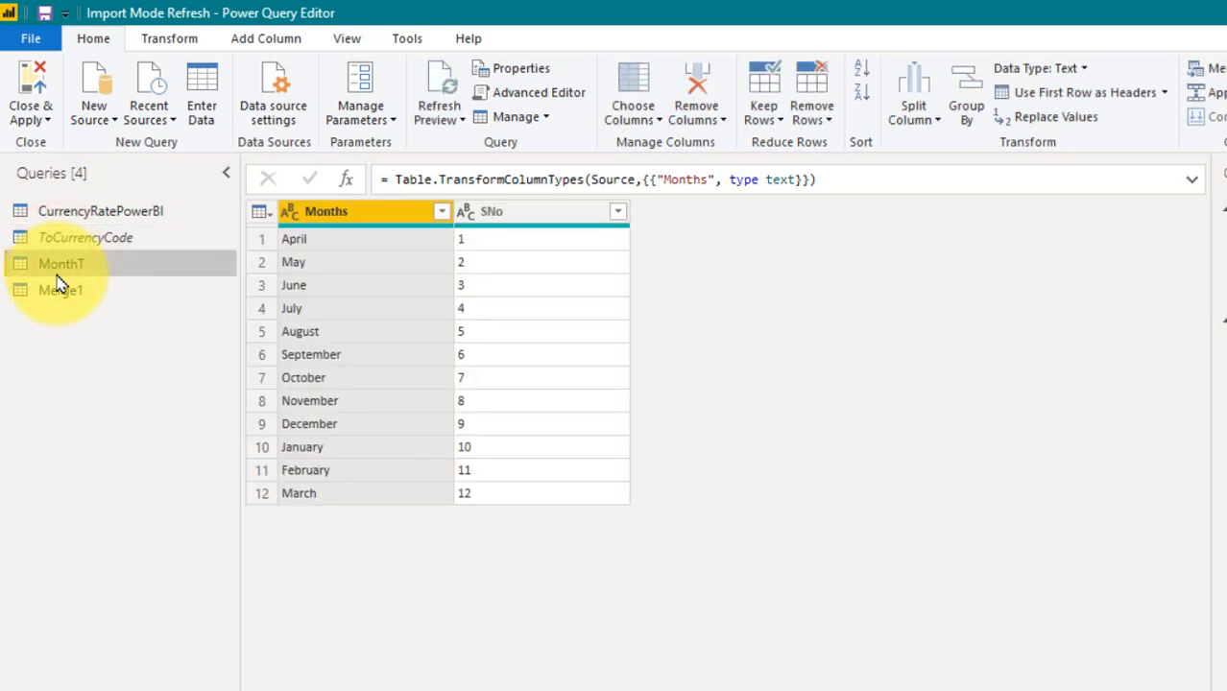
right_click(73, 265)
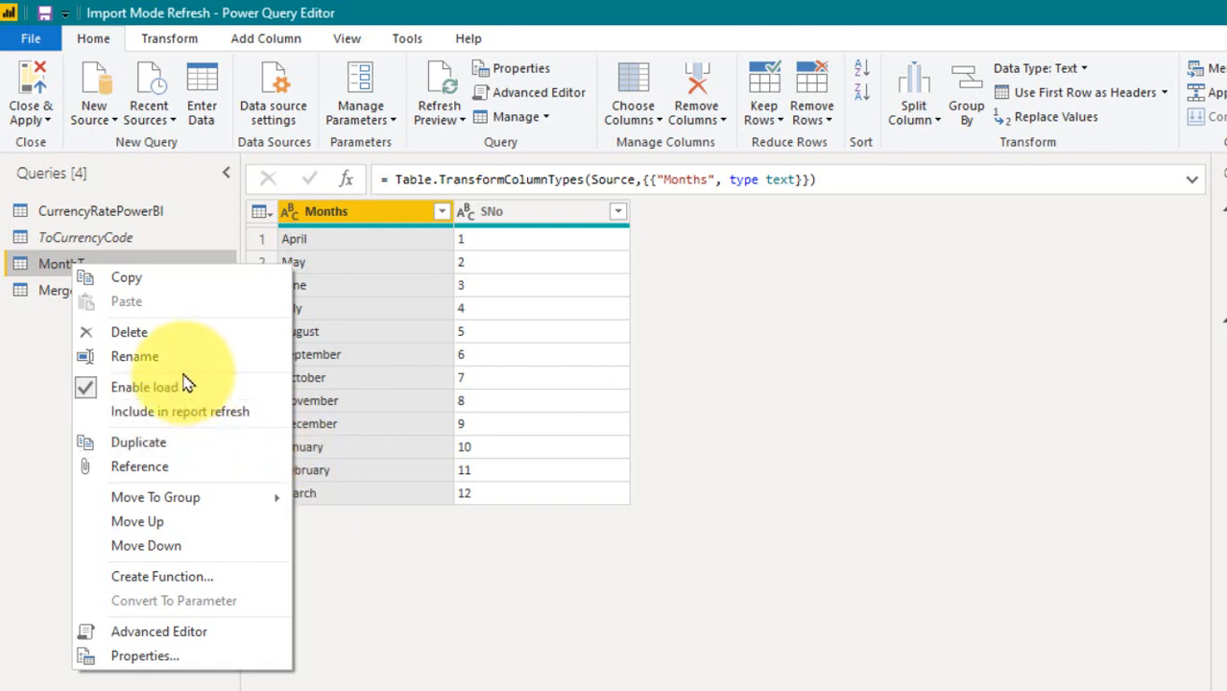
click(343, 535)
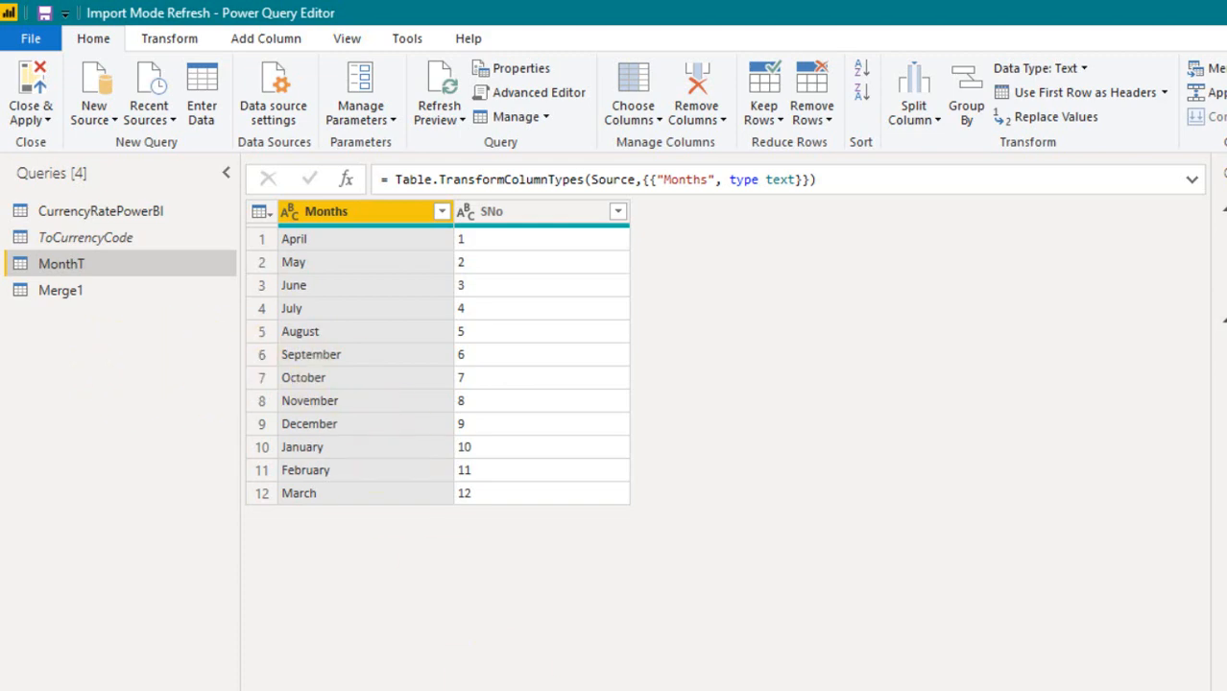
Step: Look at the report's AverageRate charts and return to the query editor
click(945, 689)
click(822, 680)
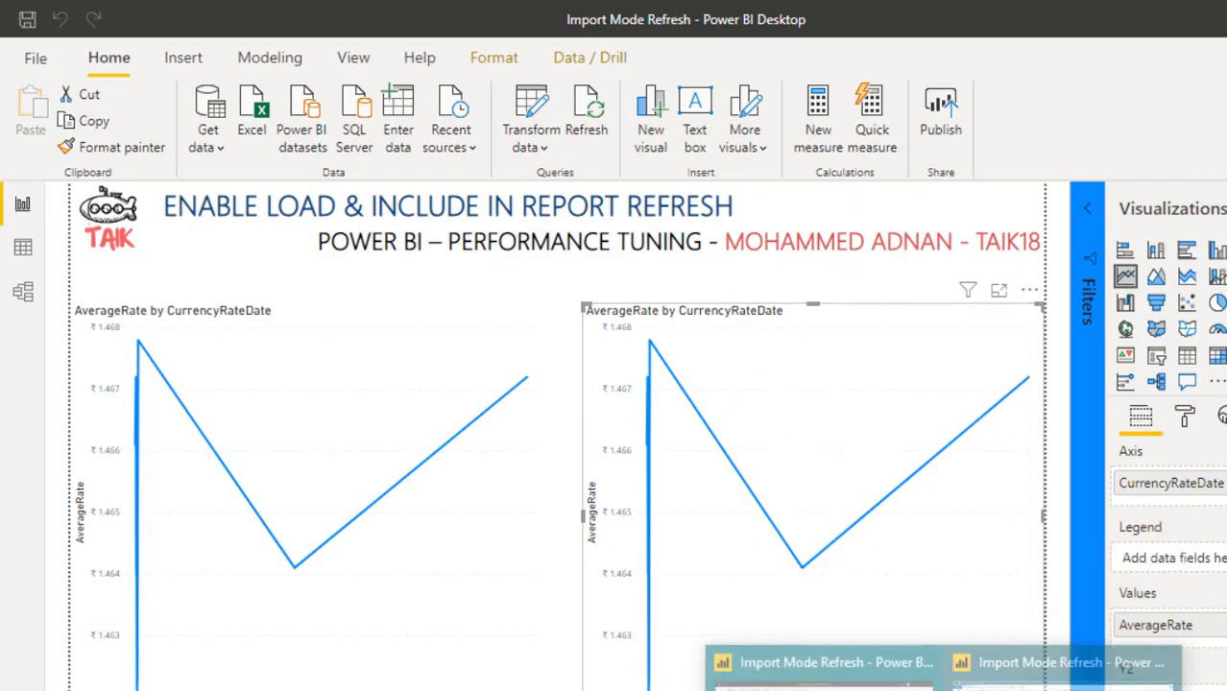
click(1051, 677)
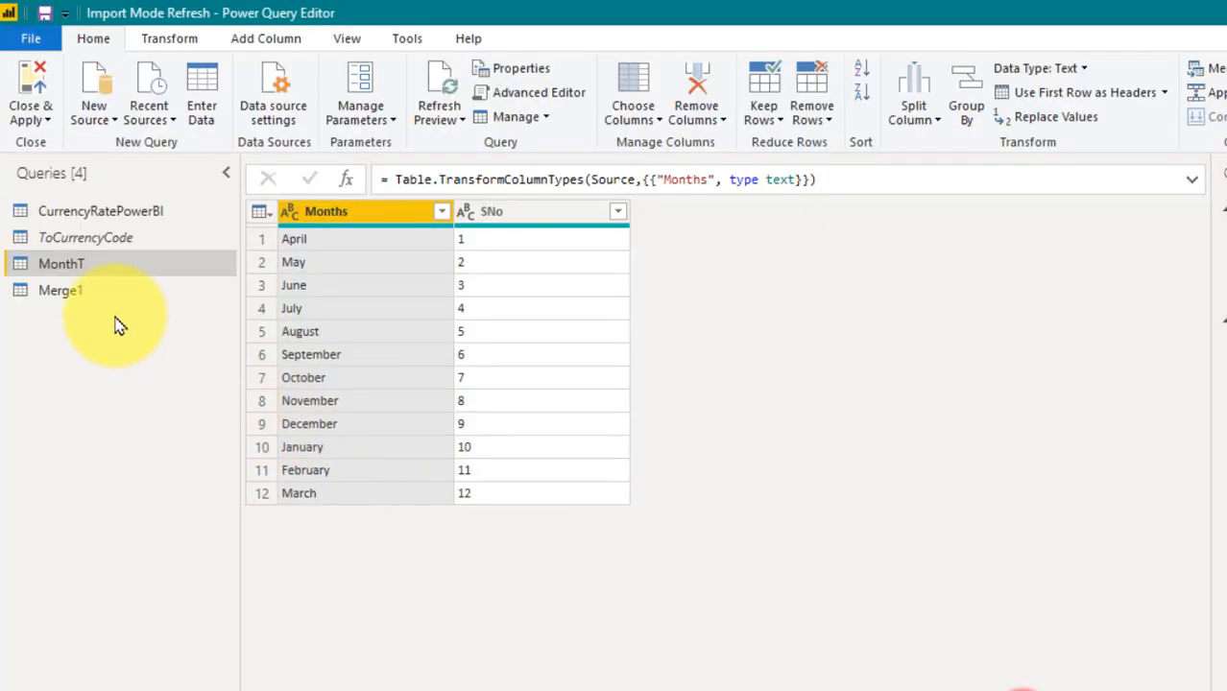
Step: Disable load for the MonthT query, accepting the table's removal from the report, and close the query editor with the changes applied
right_click(48, 274)
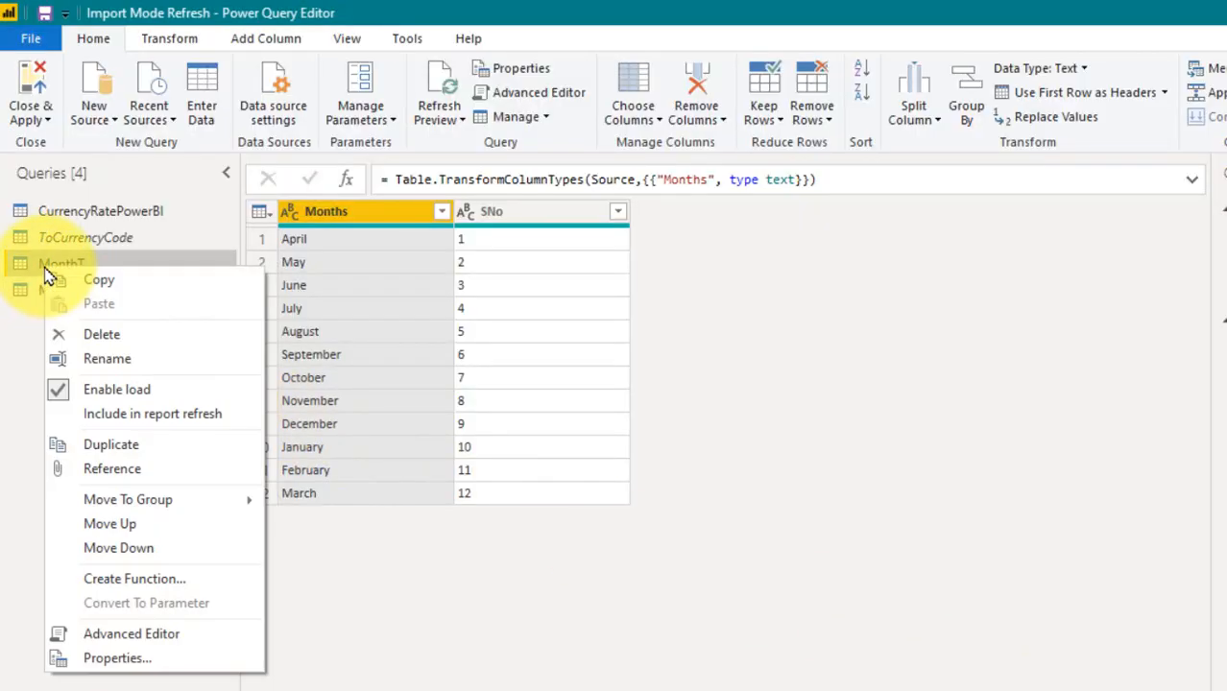
click(151, 398)
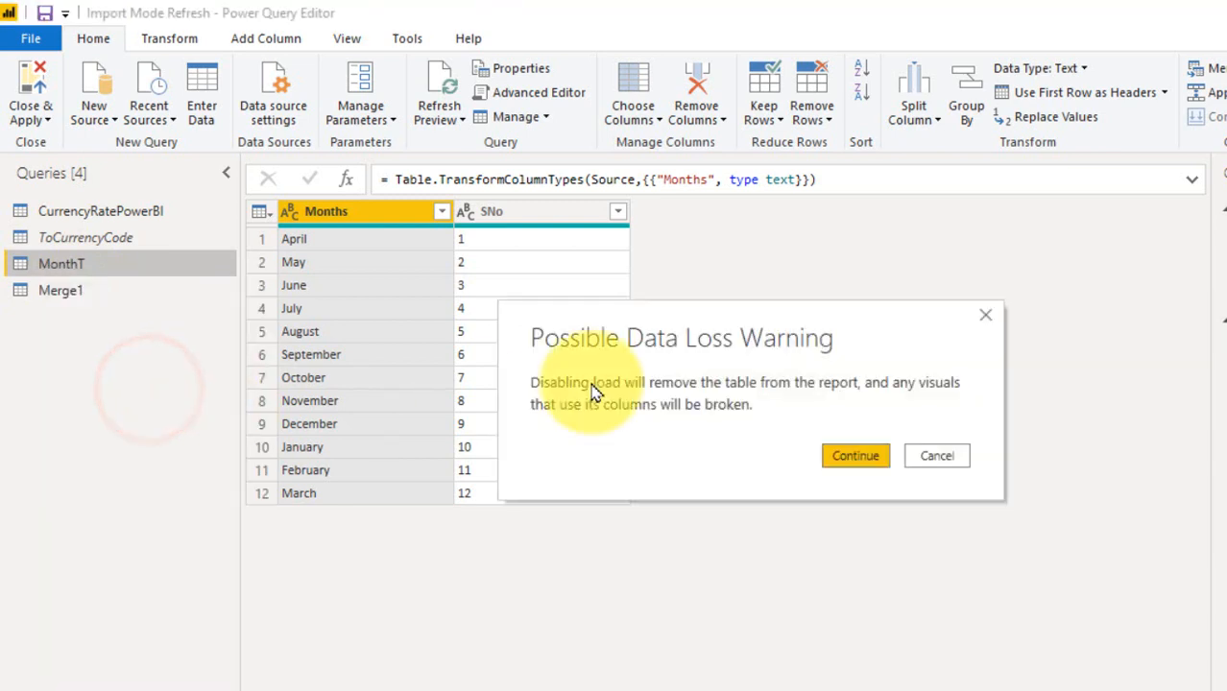
click(855, 462)
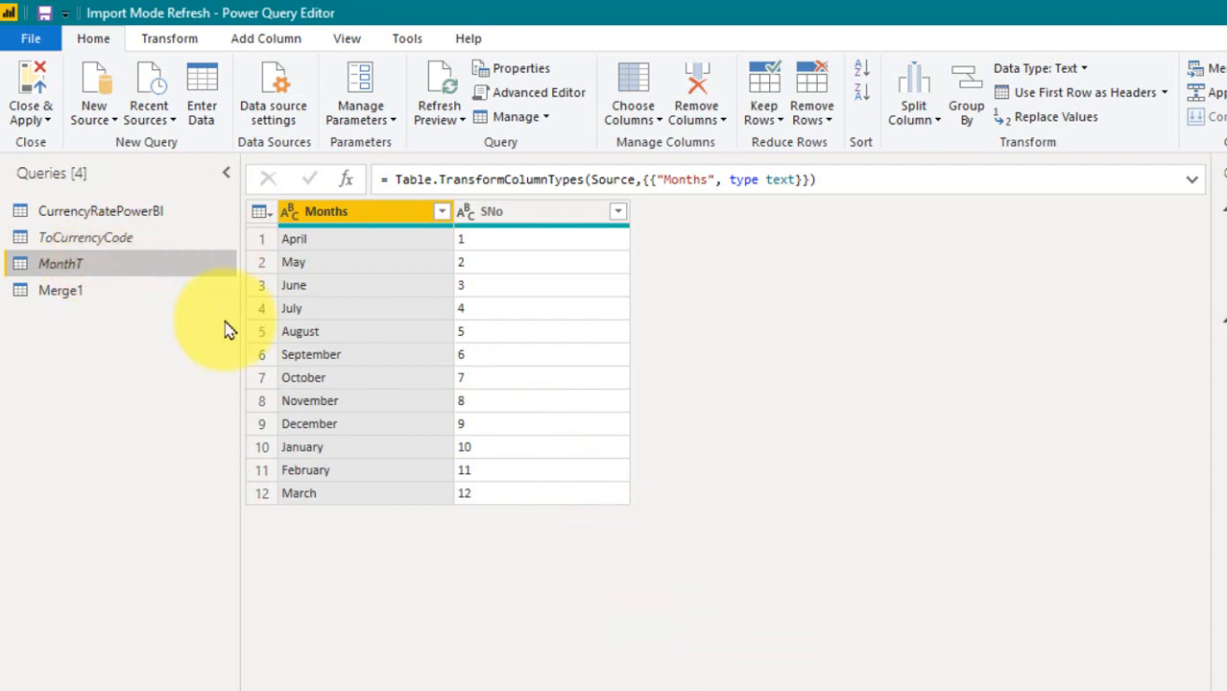
click(34, 89)
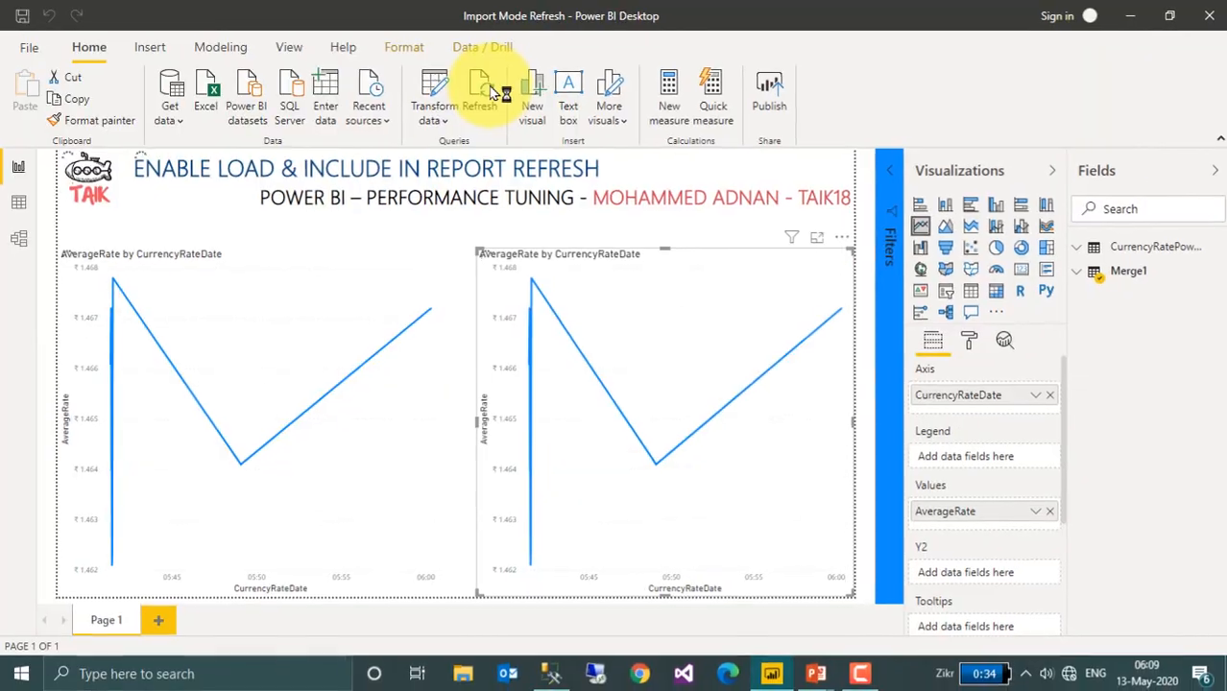